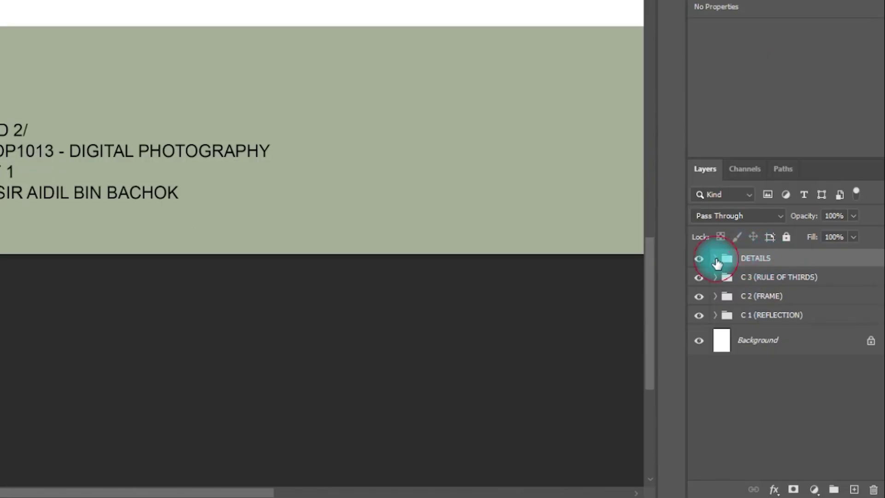
Expand the DETAILS layer group and select its DP layer
{"action": "left_click", "coordinate": [716, 259]}
{"action": "scroll", "coordinate": [760, 292], "scroll_direction": "down", "scroll_amount": 1}
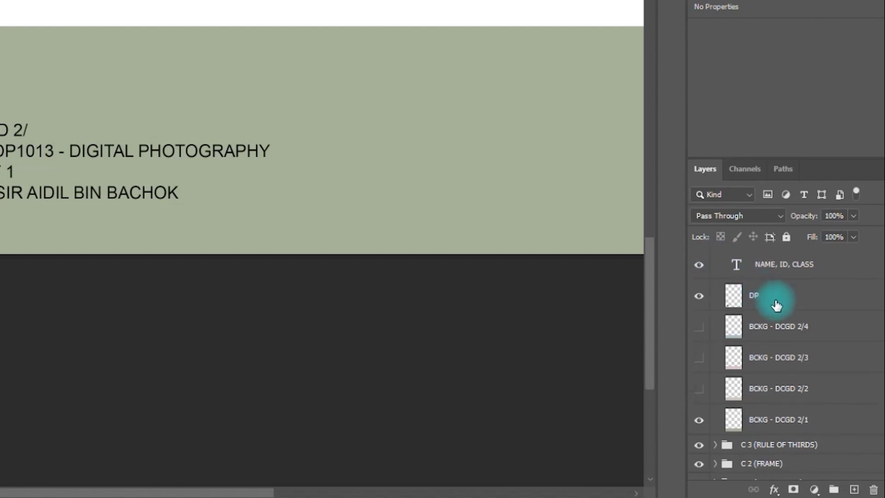
{"action": "left_click", "coordinate": [769, 304]}
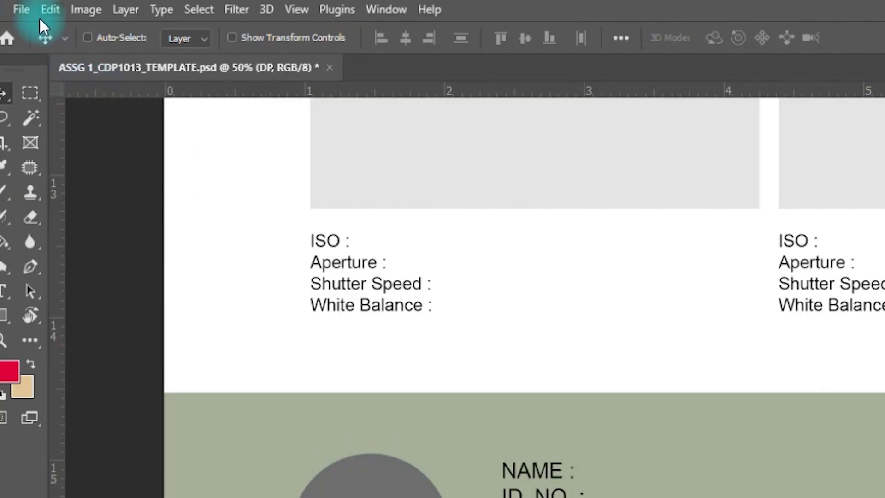
Open the DP picture from the Picture folder inside ASSG 1
{"action": "left_click", "coordinate": [14, 8]}
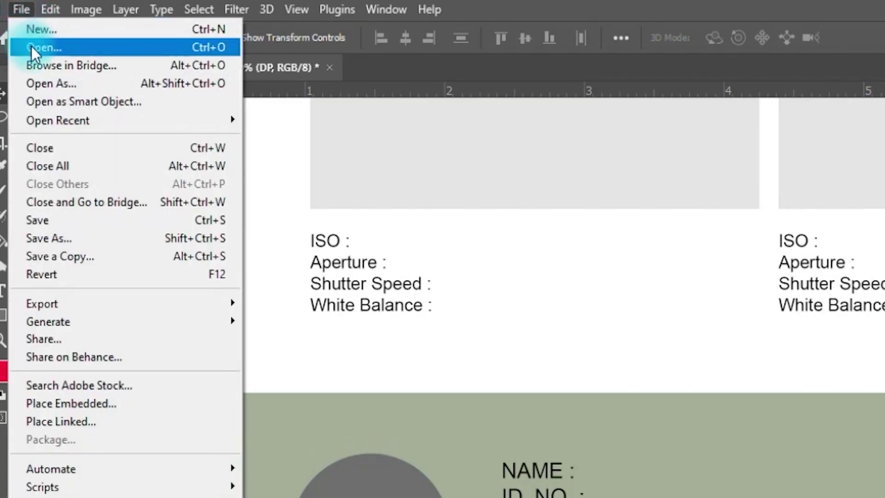
{"action": "left_click", "coordinate": [70, 50]}
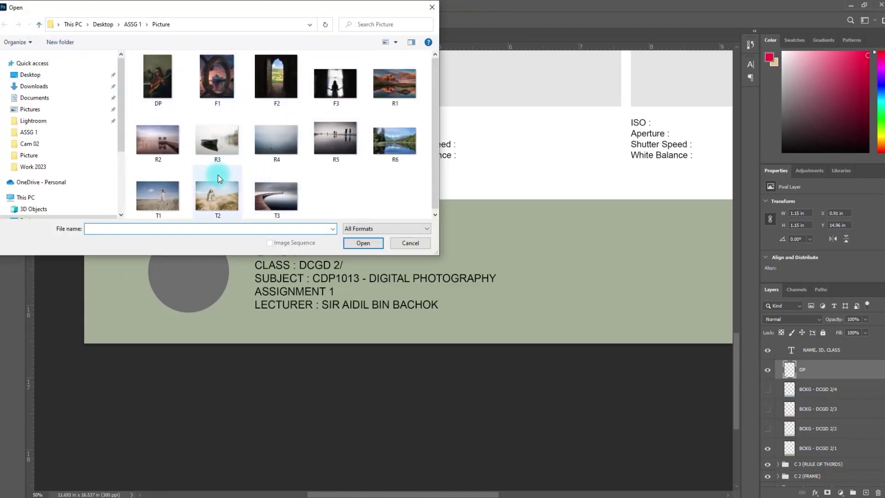
{"action": "left_click", "coordinate": [166, 81]}
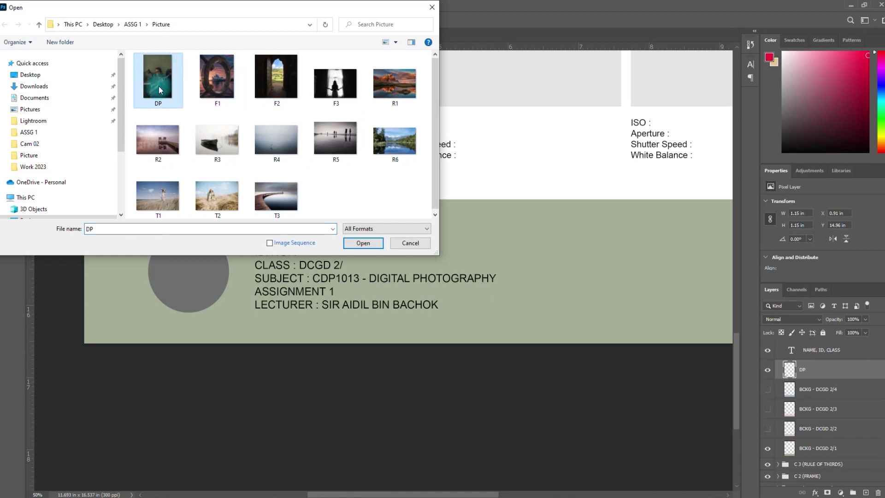
{"action": "left_click", "coordinate": [362, 243]}
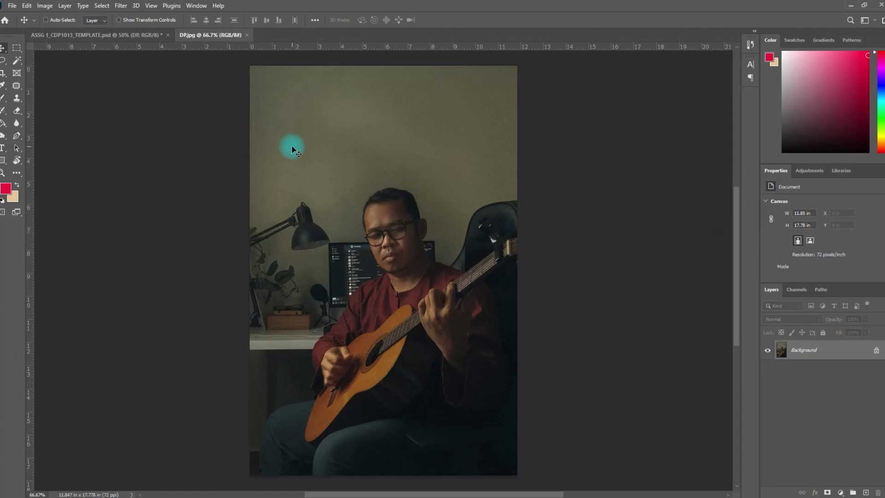
Bring the DP photo into the ASSG 1_CDP1013_TEMPLATE.psd document and place it over the grey circle in the green footer
{"action": "left_click_drag", "start_coordinate": [292, 147], "coordinate": [179, 253]}
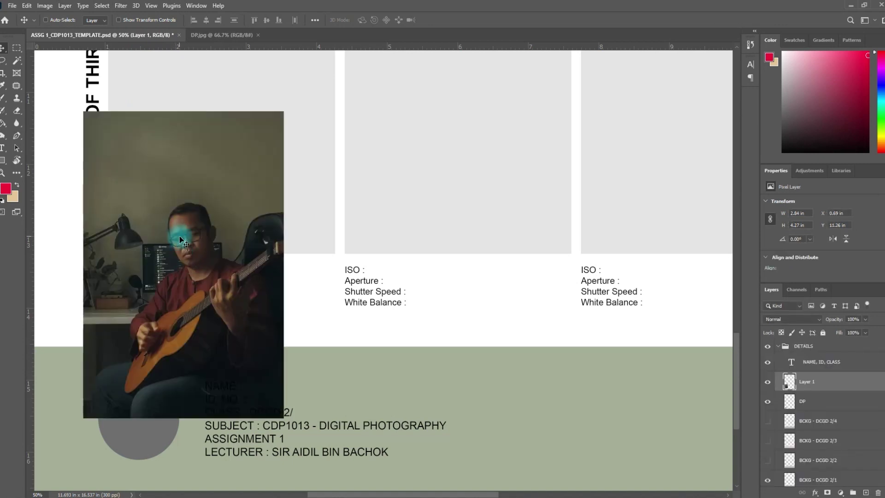
{"action": "left_click_drag", "start_coordinate": [291, 275], "coordinate": [214, 297]}
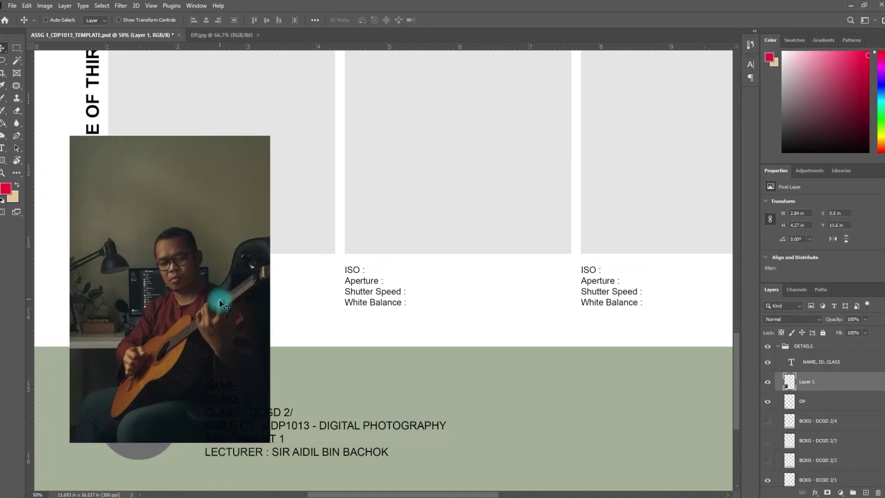
{"action": "left_click_drag", "start_coordinate": [228, 327], "coordinate": [332, 267]}
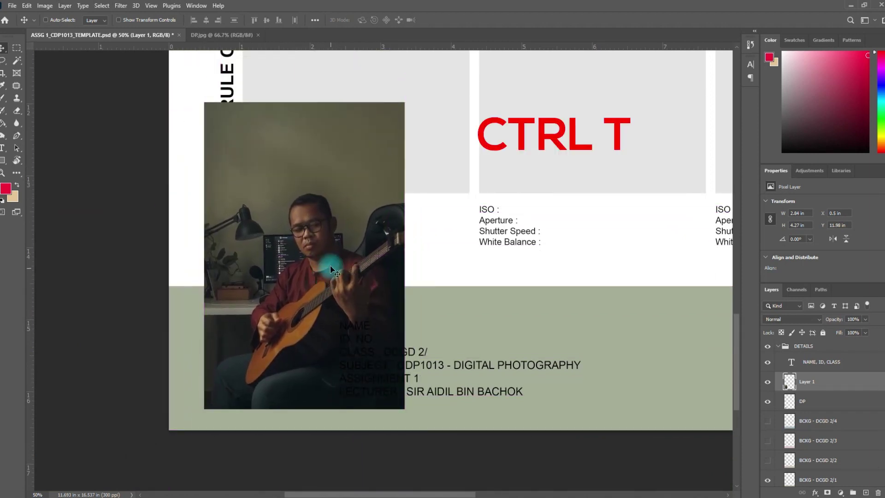
Scale the photo down with Free Transform to about 1.36 × 2.04 in so it covers the grey profile circle
{"action": "key", "text": "ctrl+t"}
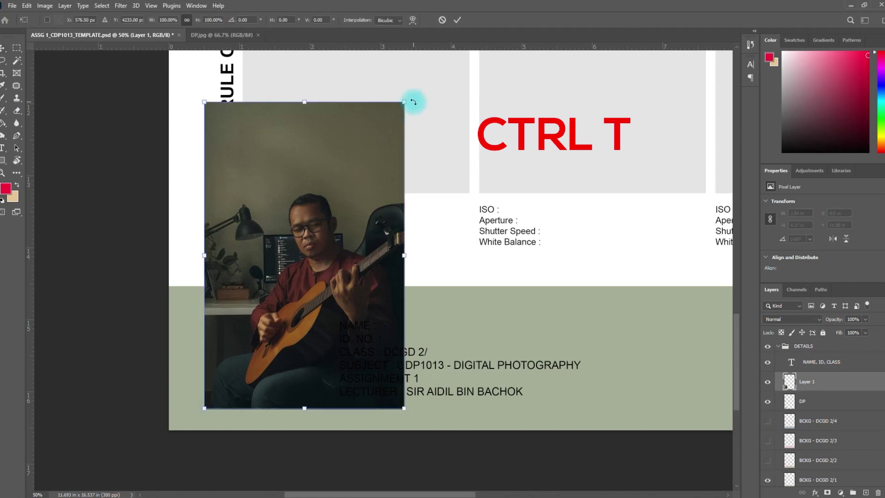
{"action": "left_click_drag", "start_coordinate": [405, 99], "coordinate": [274, 339]}
{"action": "key", "text": "Return"}
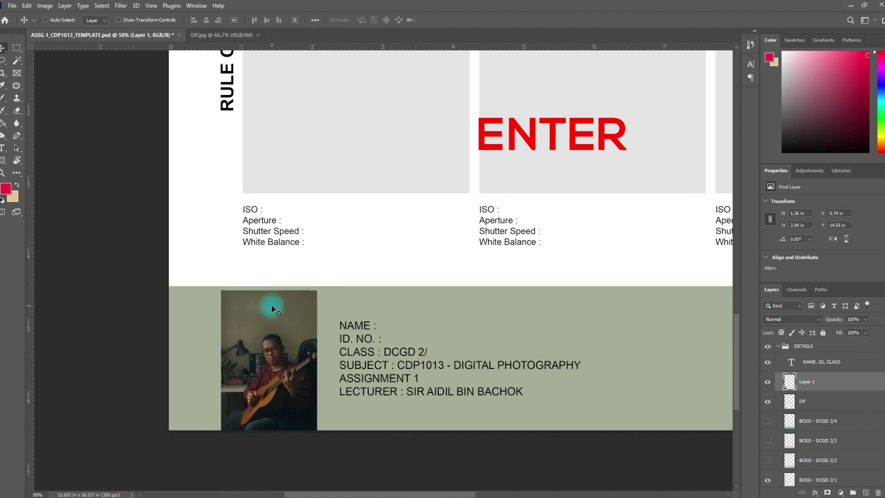
Load the DP circle as a selection and add it as a layer mask to the photo on Layer 1
{"action": "left_click", "coordinate": [809, 402]}
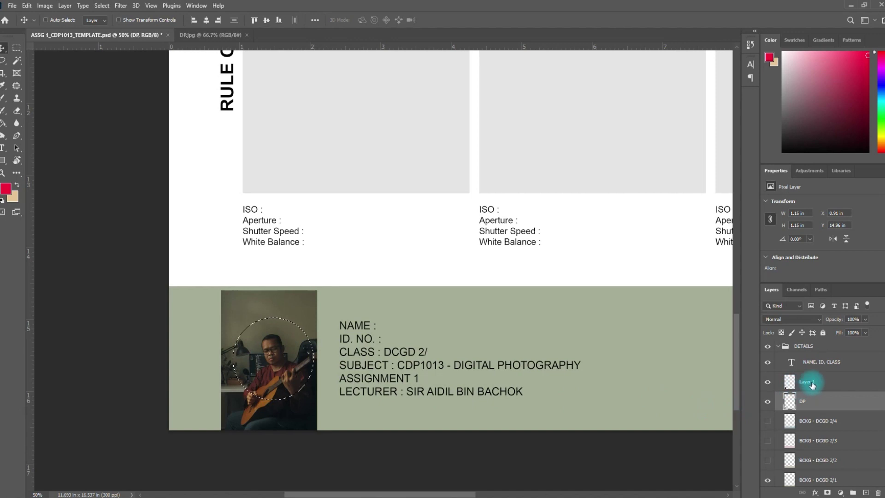
{"action": "left_click", "coordinate": [807, 381]}
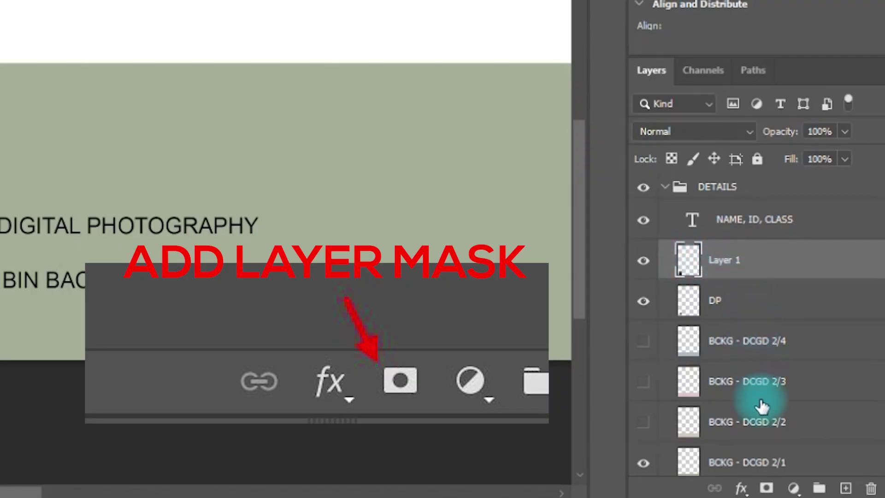
{"action": "left_click", "coordinate": [765, 489]}
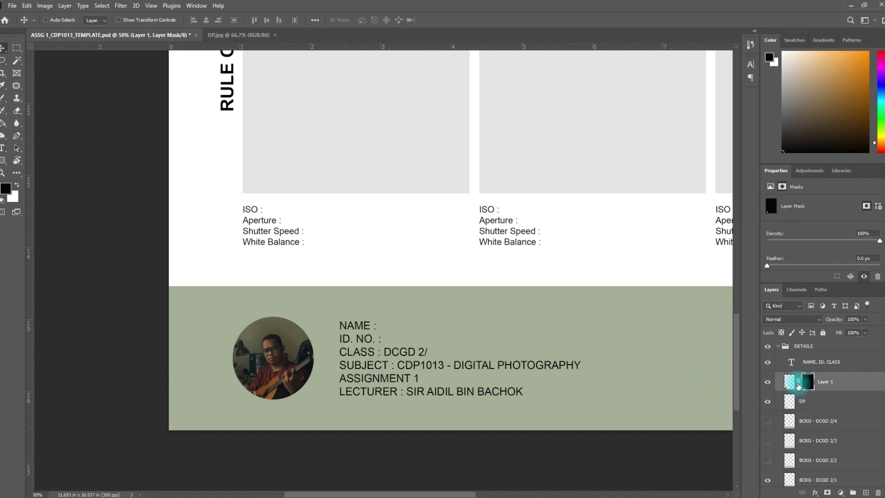
Unlink Layer 1's mask from its photo and make the photo itself the active target
{"action": "key", "text": "ctrl+plus"}
{"action": "key", "text": "ctrl+plus"}
{"action": "left_click_drag", "start_coordinate": [323, 318], "coordinate": [443, 132]}
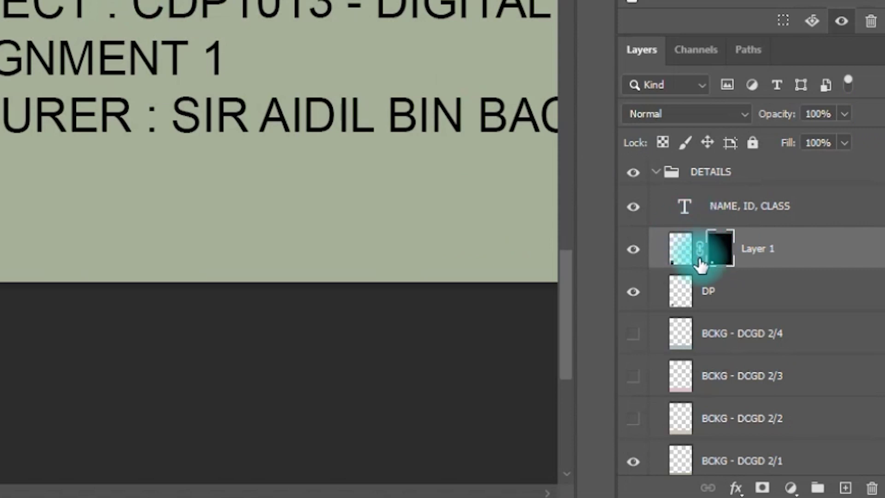
{"action": "left_click", "coordinate": [699, 253]}
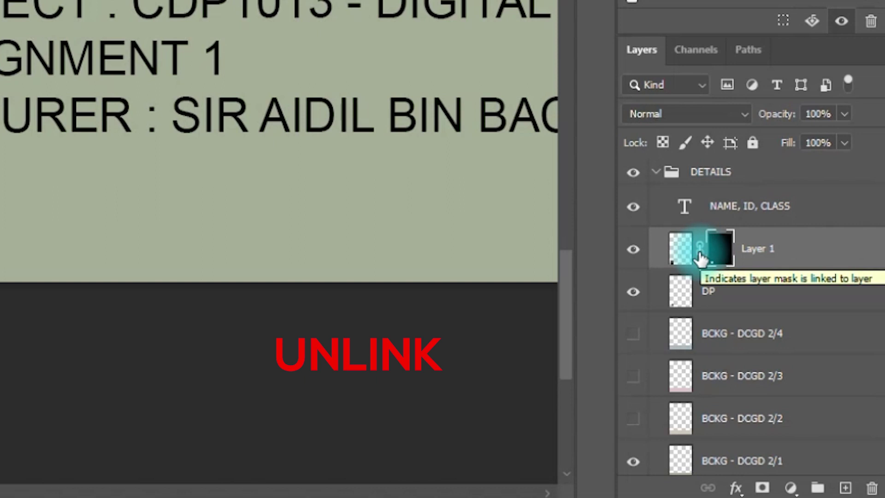
{"action": "left_click", "coordinate": [696, 256]}
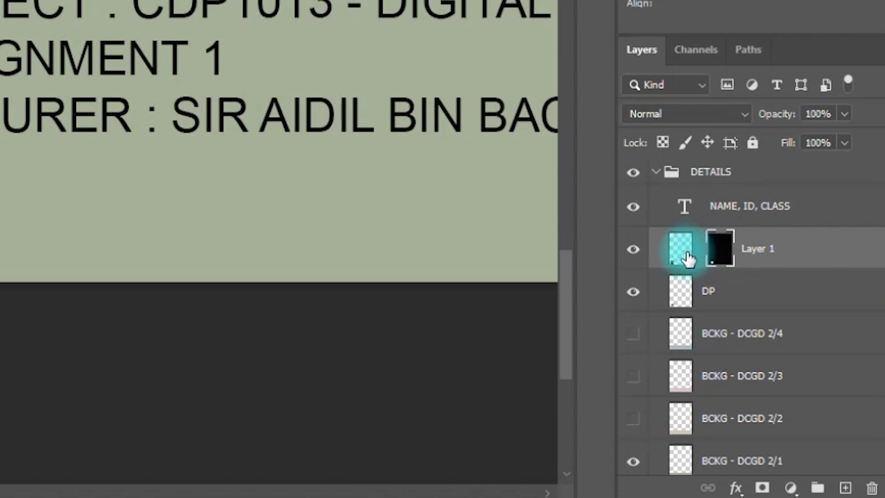
{"action": "left_click", "coordinate": [719, 256]}
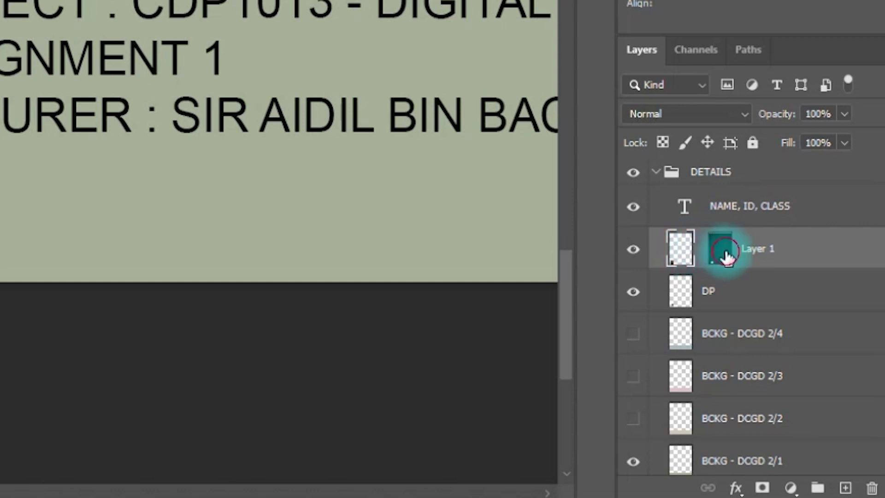
{"action": "left_click", "coordinate": [680, 254]}
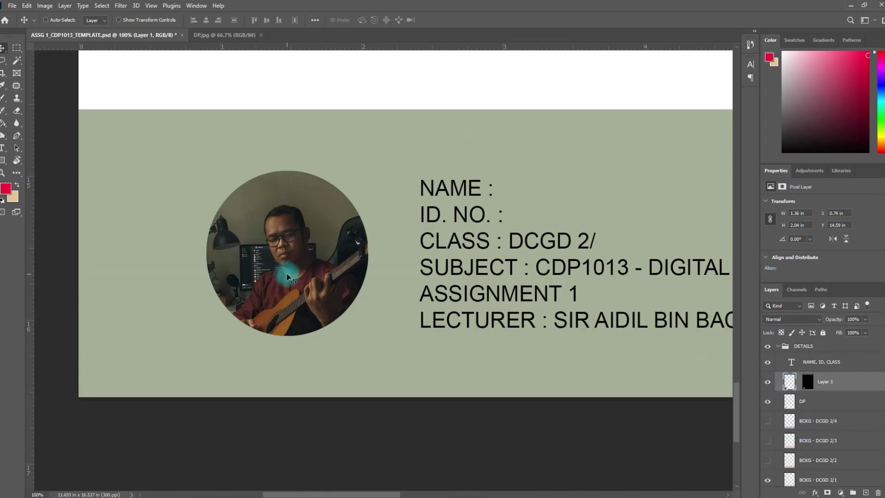
Reposition the photo inside the circular mask and scale it with Free Transform to about 95%, centring the guitarist
{"action": "mouse_move", "coordinate": [291, 269]}
{"action": "left_mouse_down"}
{"action": "mouse_move", "coordinate": [277, 274]}
{"action": "mouse_move", "coordinate": [297, 252]}
{"action": "mouse_move", "coordinate": [299, 260]}
{"action": "left_mouse_up"}
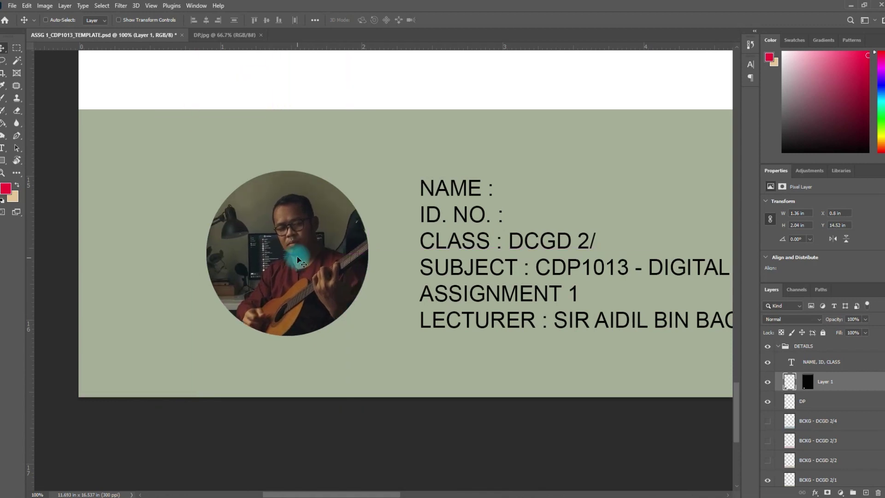
{"action": "key", "text": "ctrl+t"}
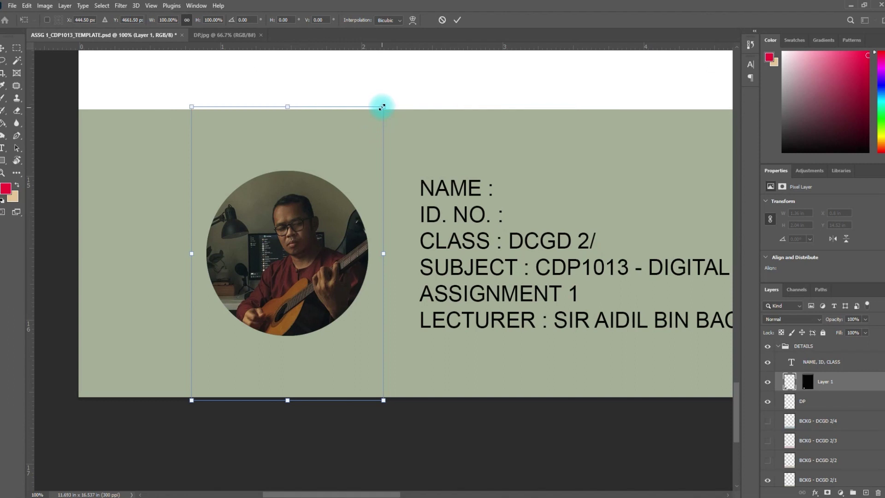
{"action": "left_click_drag", "start_coordinate": [384, 107], "coordinate": [397, 86]}
{"action": "left_click_drag", "start_coordinate": [304, 228], "coordinate": [297, 233]}
{"action": "left_click_drag", "start_coordinate": [390, 424], "coordinate": [374, 401]}
{"action": "left_click_drag", "start_coordinate": [311, 293], "coordinate": [319, 284]}
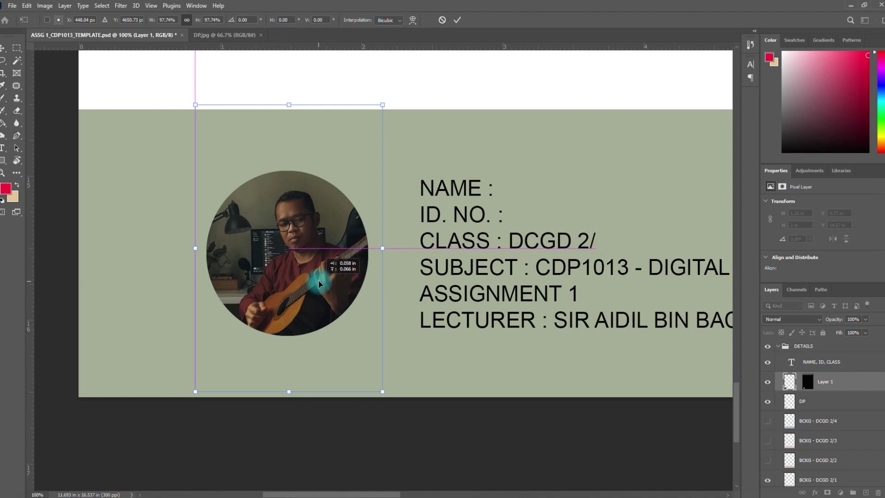
{"action": "left_click_drag", "start_coordinate": [196, 394], "coordinate": [197, 387]}
{"action": "left_click_drag", "start_coordinate": [279, 293], "coordinate": [276, 293]}
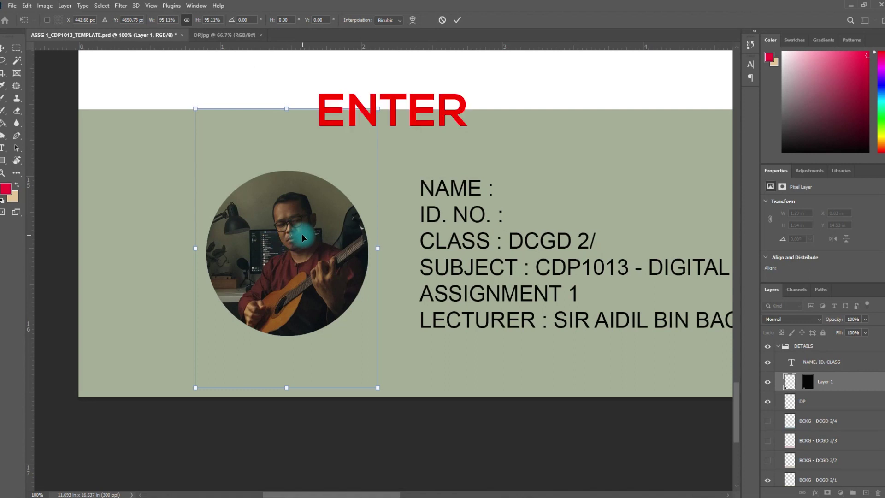
{"action": "key", "text": "Return"}
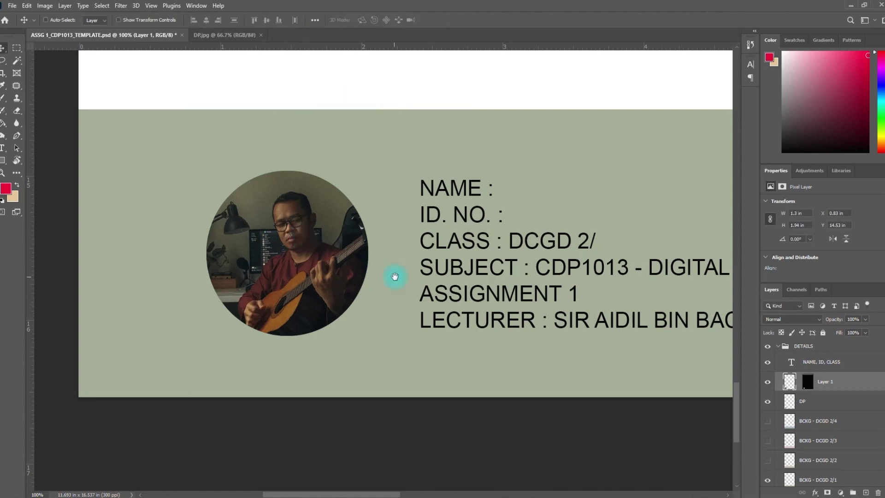
Fill in the student's name and ID number in the footer text with the Horizontal Type tool and complete the class as DCGD 2/1
{"action": "scroll", "coordinate": [387, 269], "scroll_direction": "right", "scroll_amount": 3}
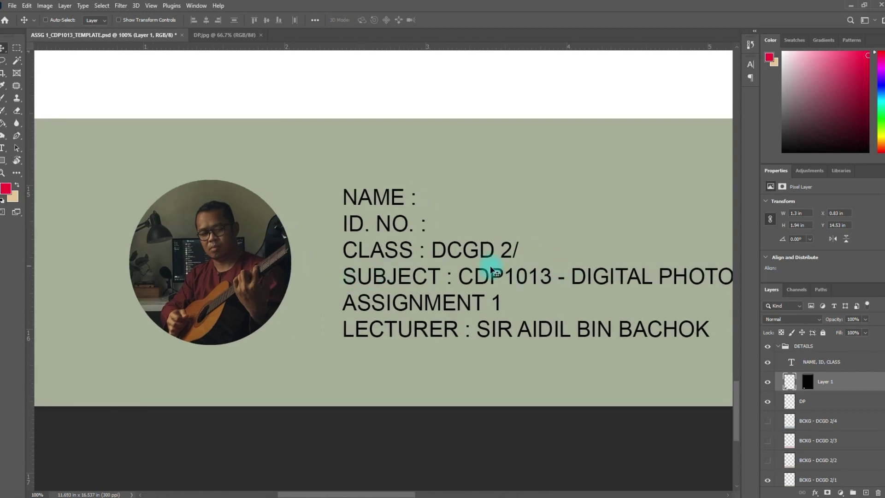
{"action": "left_click", "coordinate": [790, 366]}
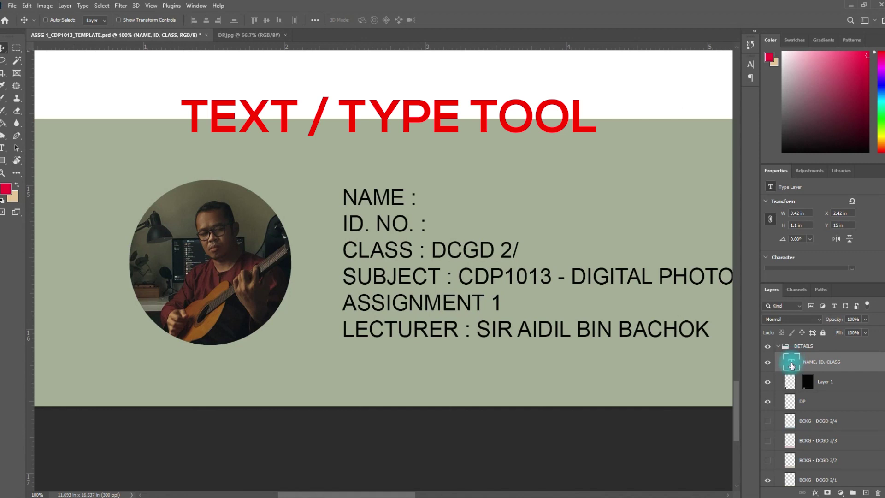
{"action": "left_click_drag", "start_coordinate": [422, 206], "coordinate": [341, 213]}
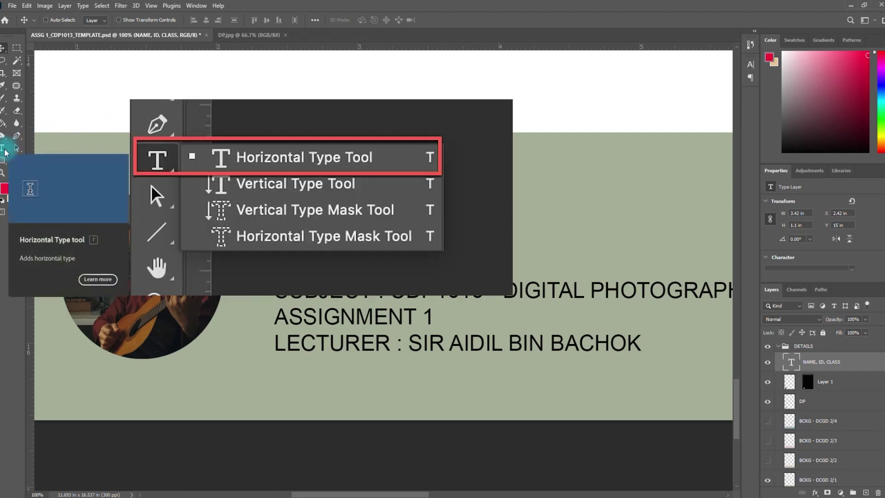
{"action": "left_click", "coordinate": [4, 153]}
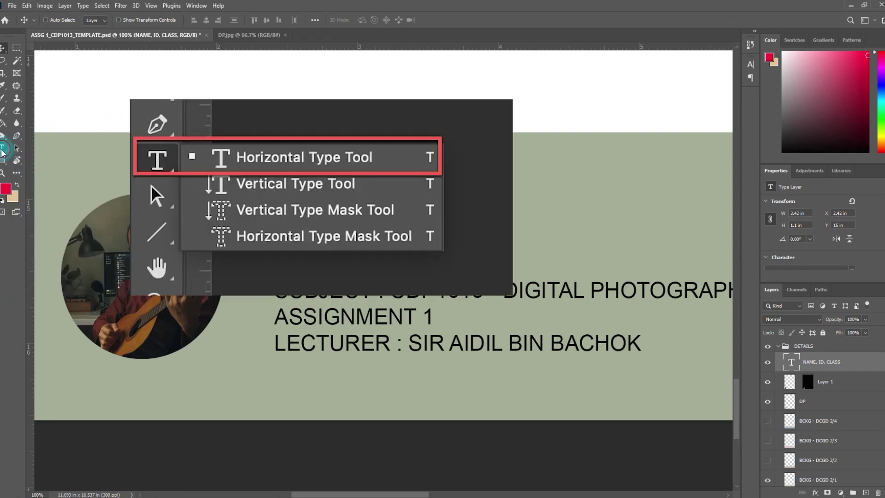
{"action": "left_click", "coordinate": [28, 148]}
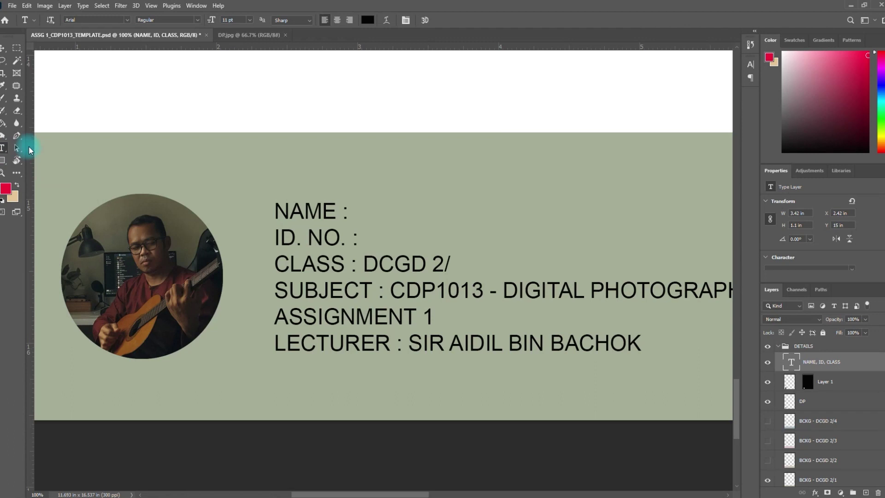
{"action": "left_click", "coordinate": [348, 212]}
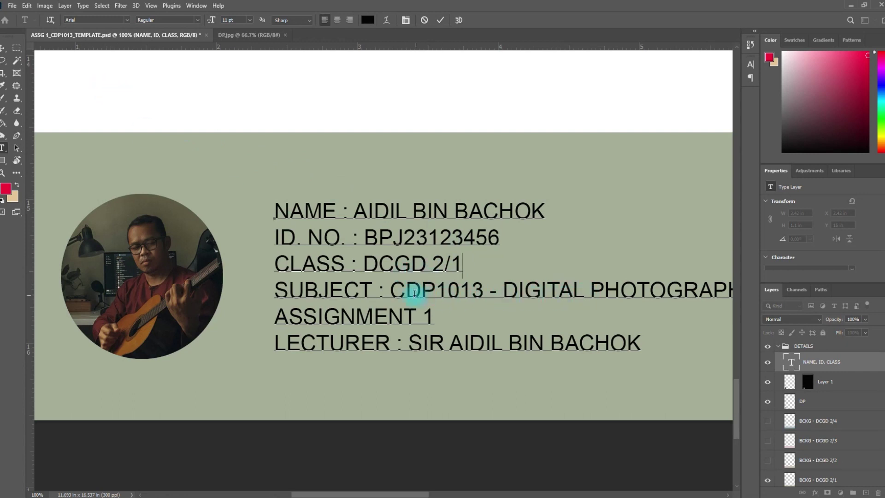
{"action": "left_click_drag", "start_coordinate": [277, 211], "coordinate": [467, 260]}
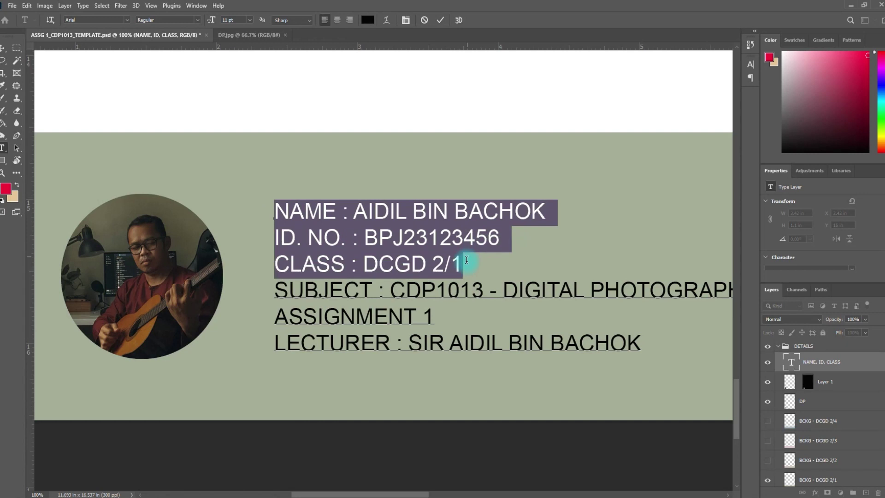
Commit the footer text edit and activate the Move tool
{"action": "left_click", "coordinate": [2, 51]}
{"action": "left_click_drag", "start_coordinate": [617, 306], "coordinate": [569, 268]}
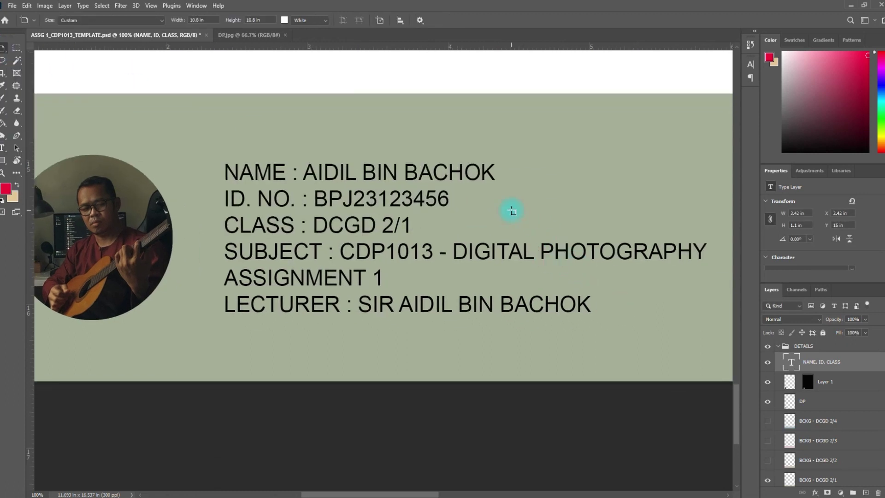
{"action": "left_click", "coordinate": [4, 47]}
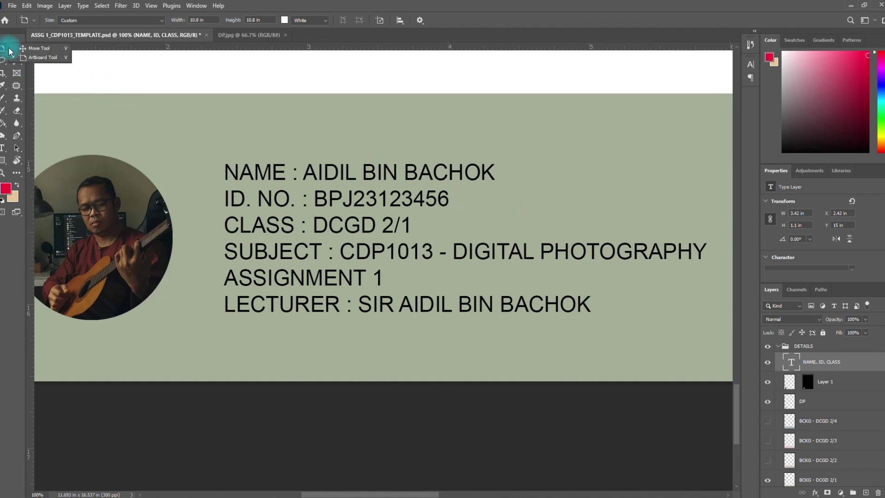
{"action": "left_click", "coordinate": [39, 48]}
{"action": "left_click_drag", "start_coordinate": [560, 278], "coordinate": [538, 283]}
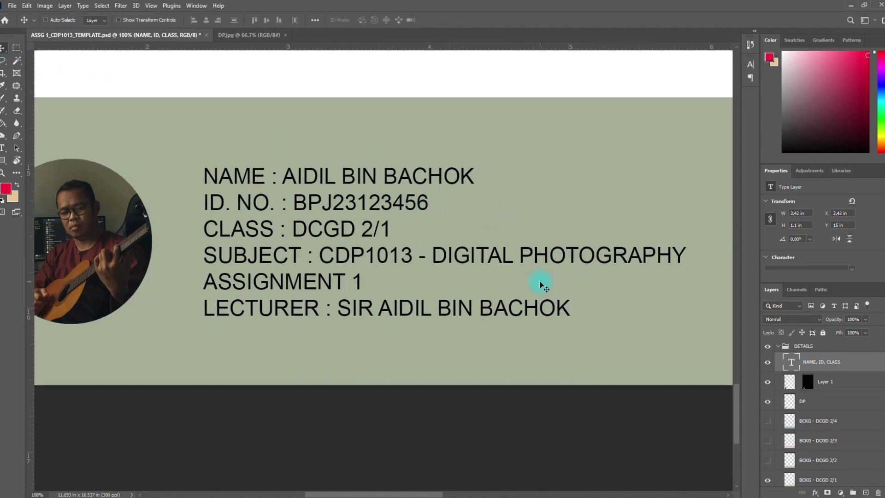
{"action": "key", "text": "ctrl+minus"}
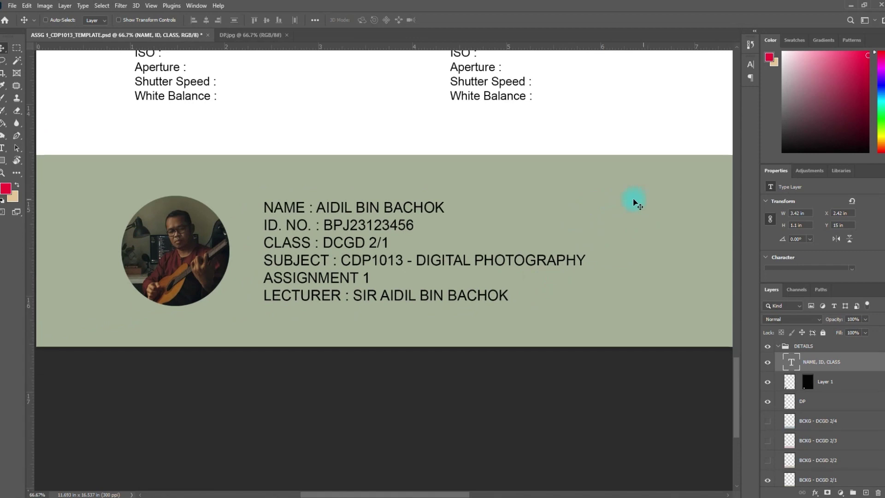
Toggle the BCKG - DCGD 2/1 footer background off and on to identify it, and select its layer
{"action": "scroll", "coordinate": [634, 202], "scroll_direction": "right", "scroll_amount": 2}
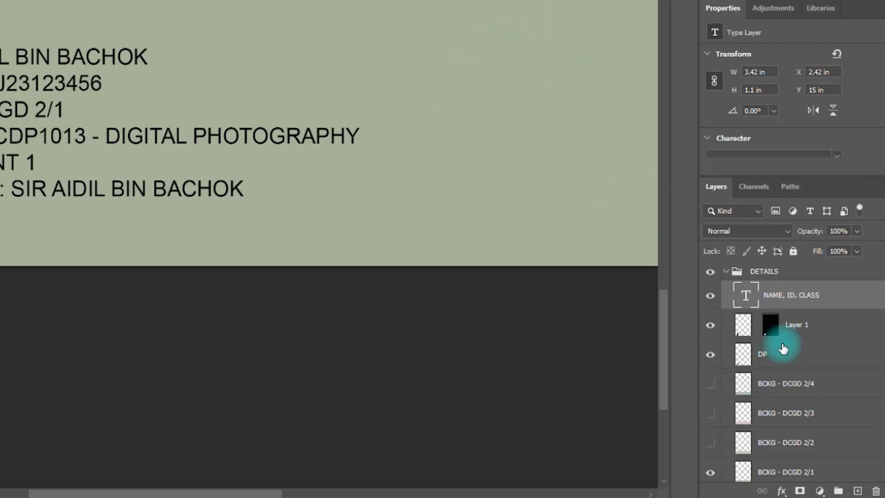
{"action": "scroll", "coordinate": [805, 392], "scroll_direction": "down", "scroll_amount": 2}
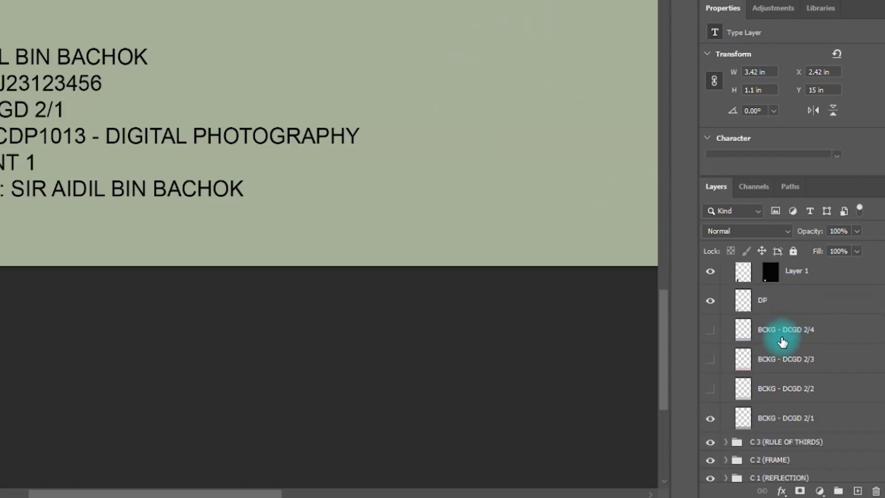
{"action": "left_click", "coordinate": [711, 422]}
{"action": "left_click", "coordinate": [711, 422]}
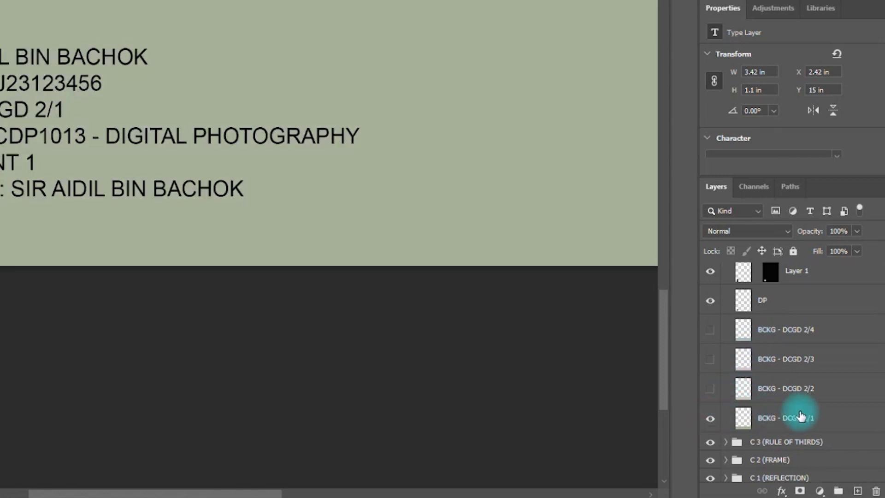
{"action": "scroll", "coordinate": [800, 414], "scroll_direction": "down", "scroll_amount": 1}
{"action": "left_click", "coordinate": [775, 390]}
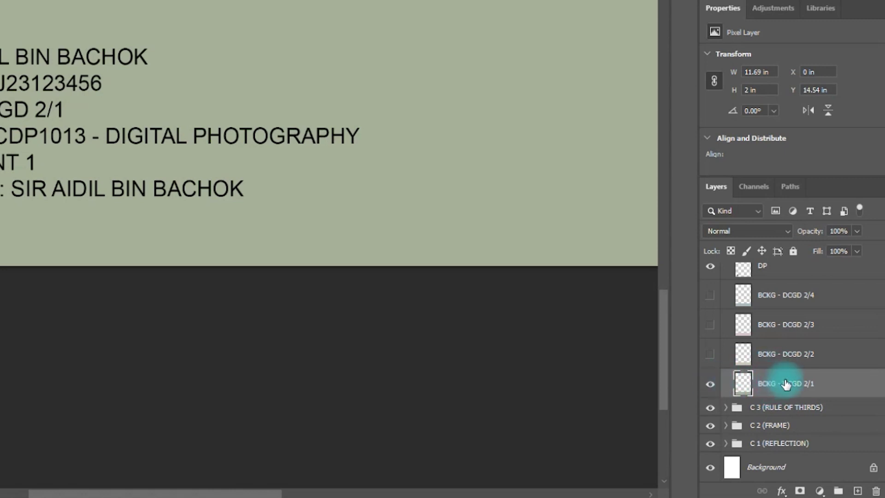
Hide BCKG - DCGD 2/1 and preview the BCKG - DCGD 2/2, 2/3 and 2/4 footer backgrounds one at a time
{"action": "left_click", "coordinate": [710, 384]}
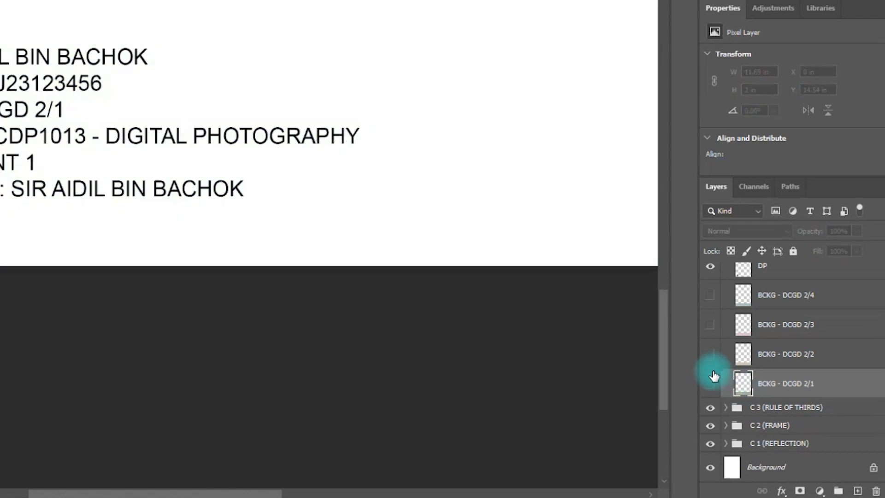
{"action": "left_click", "coordinate": [710, 354]}
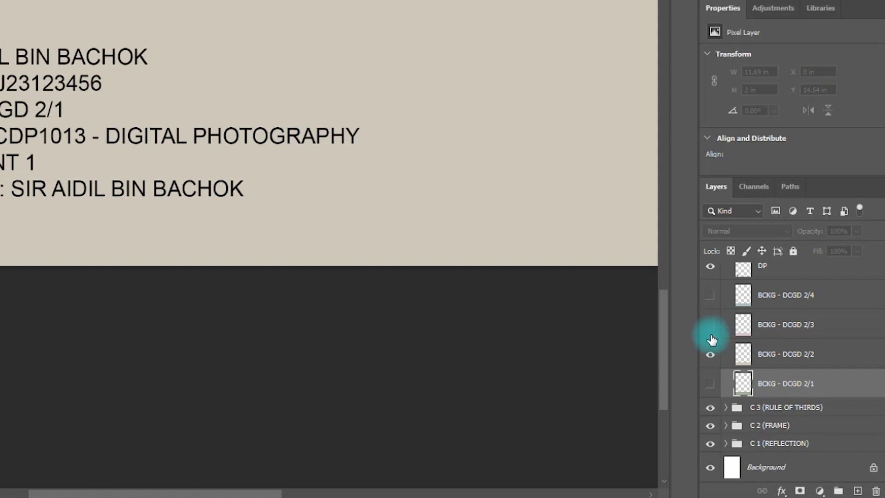
{"action": "left_click", "coordinate": [710, 354]}
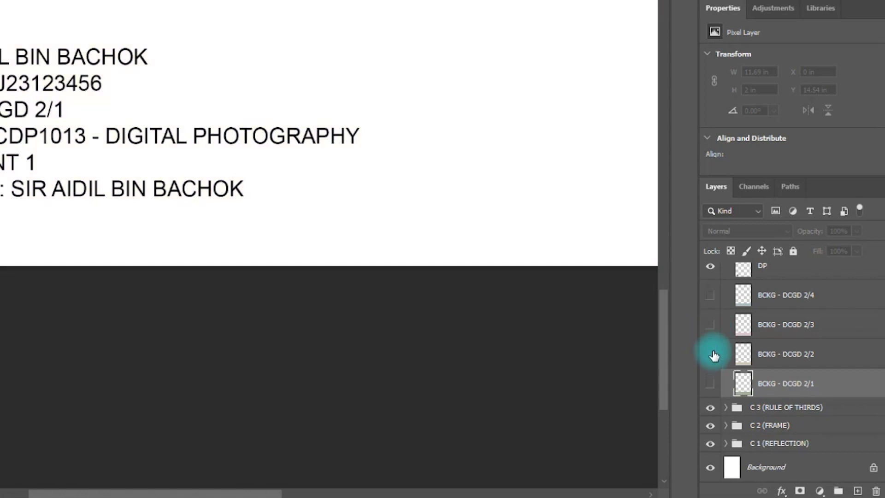
{"action": "left_click", "coordinate": [710, 325]}
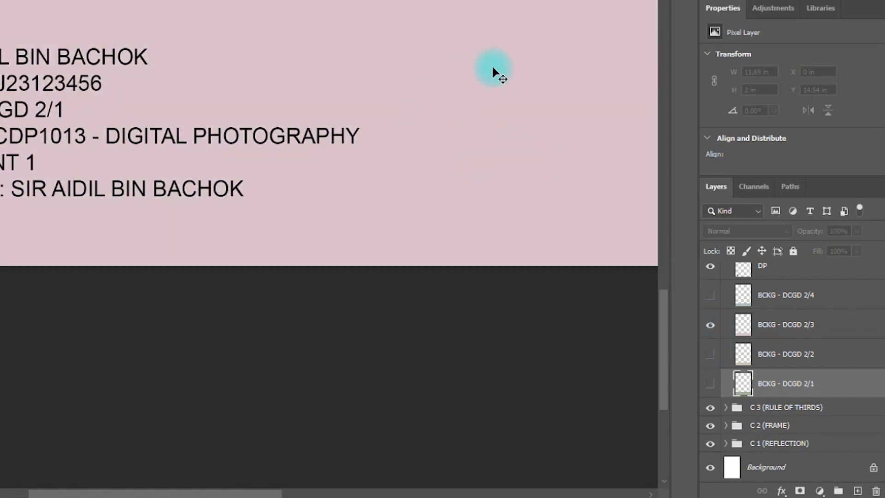
{"action": "left_click", "coordinate": [711, 325]}
{"action": "left_click", "coordinate": [710, 295]}
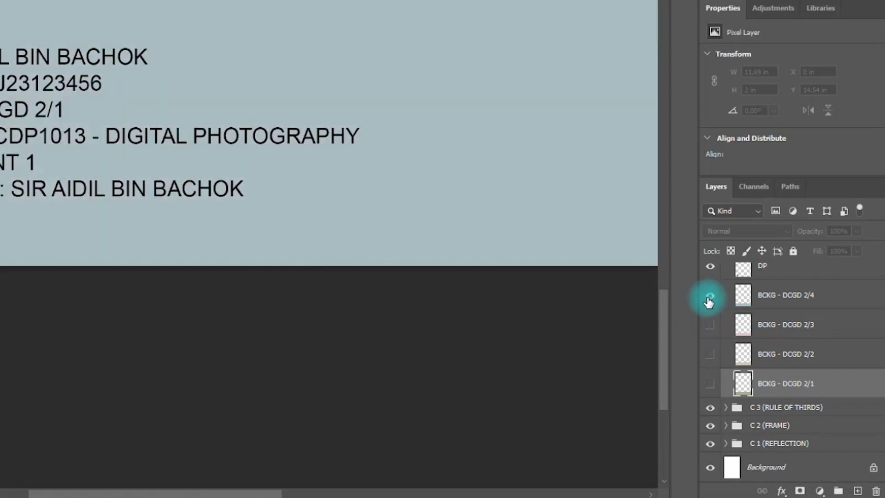
{"action": "left_click_drag", "start_coordinate": [416, 73], "coordinate": [438, 142]}
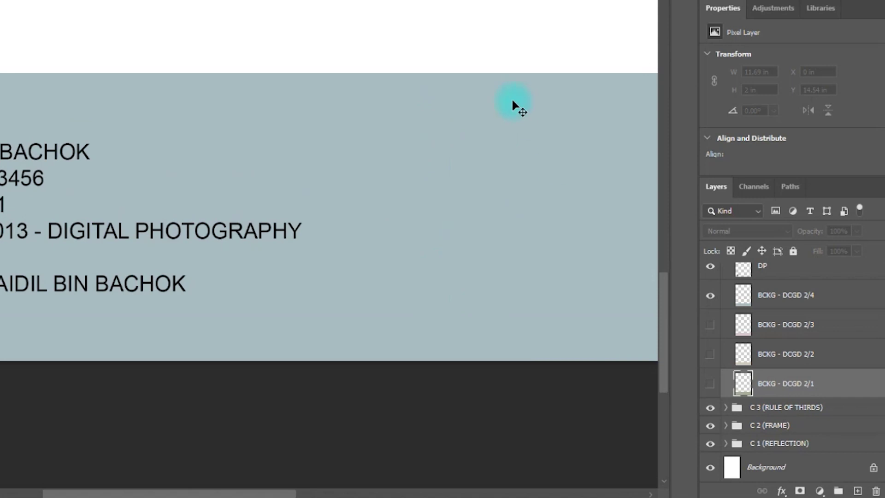
{"action": "left_click_drag", "start_coordinate": [462, 258], "coordinate": [501, 234]}
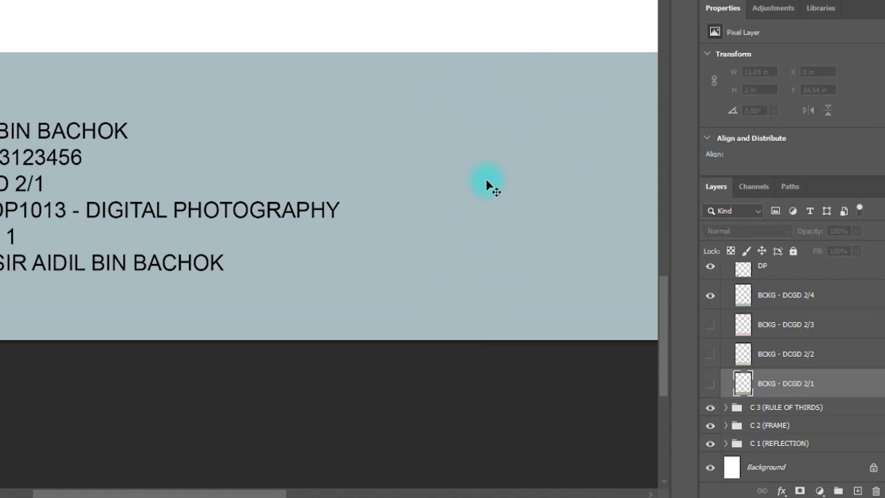
Select the BCKG - DCGD 2/4 layer, toggle its visibility, and hide it to show the BCKG - DCGD 2/1 background again
{"action": "left_click", "coordinate": [782, 300]}
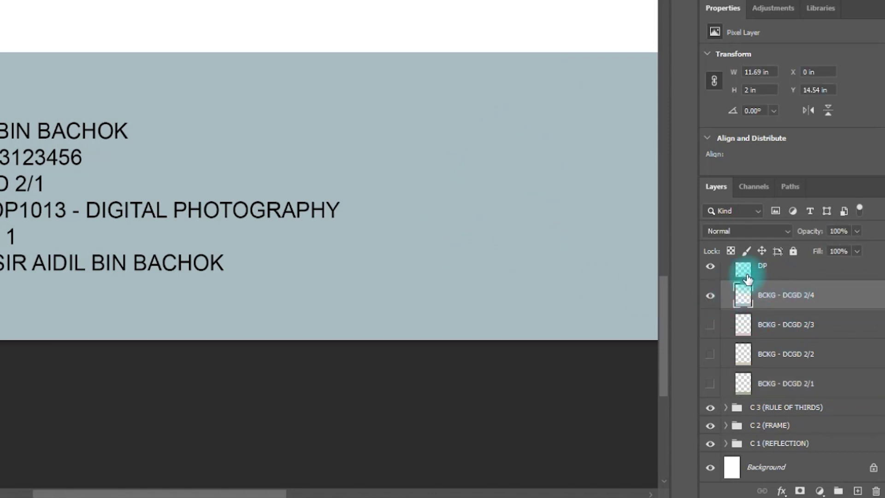
{"action": "left_click", "coordinate": [711, 299]}
{"action": "left_click", "coordinate": [710, 297]}
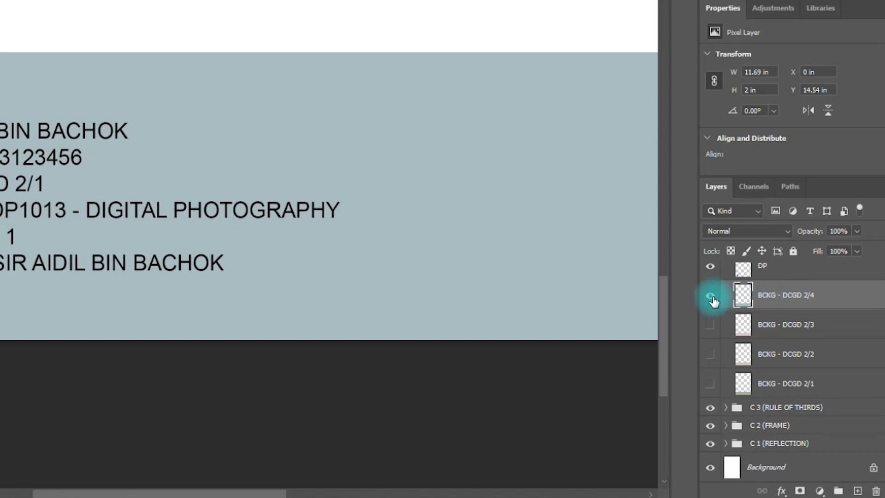
{"action": "left_click", "coordinate": [712, 299]}
{"action": "left_click", "coordinate": [711, 299]}
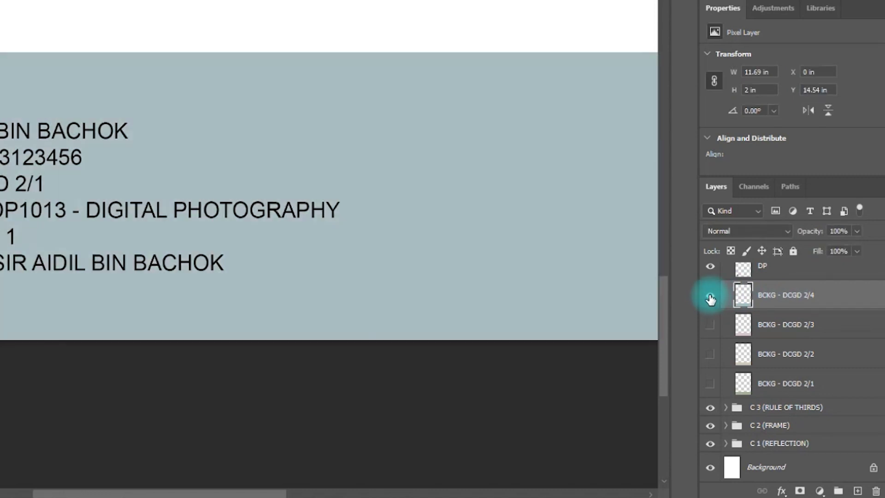
{"action": "left_click", "coordinate": [712, 298]}
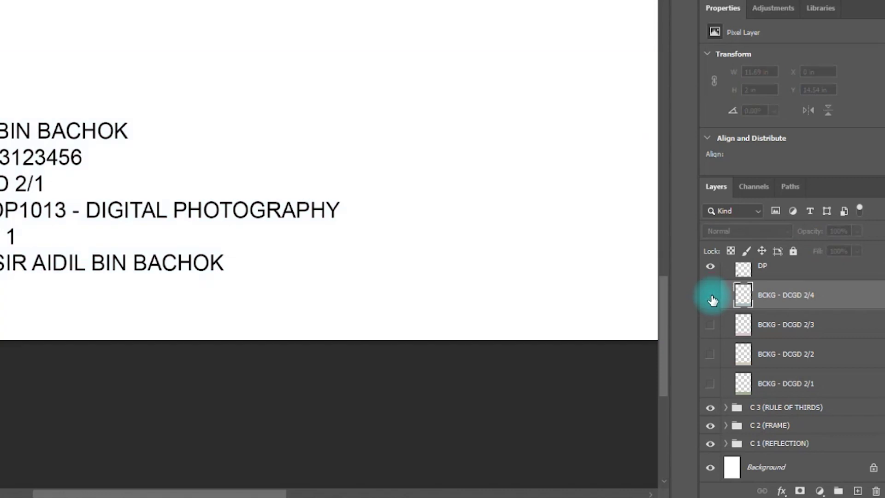
{"action": "left_click", "coordinate": [719, 387]}
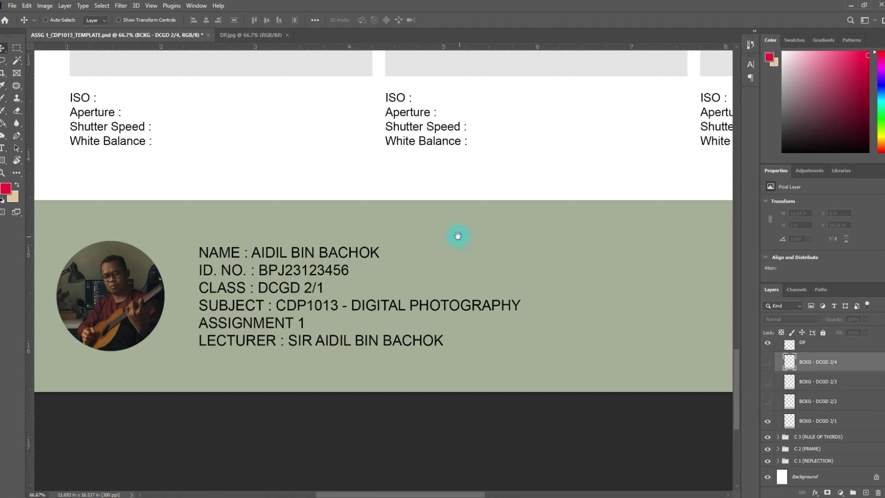
Examine the whole template page, its photo placeholders and the ISO, Aperture, Shutter Speed and White Balance captions beneath them
{"action": "left_click_drag", "start_coordinate": [457, 236], "coordinate": [557, 358]}
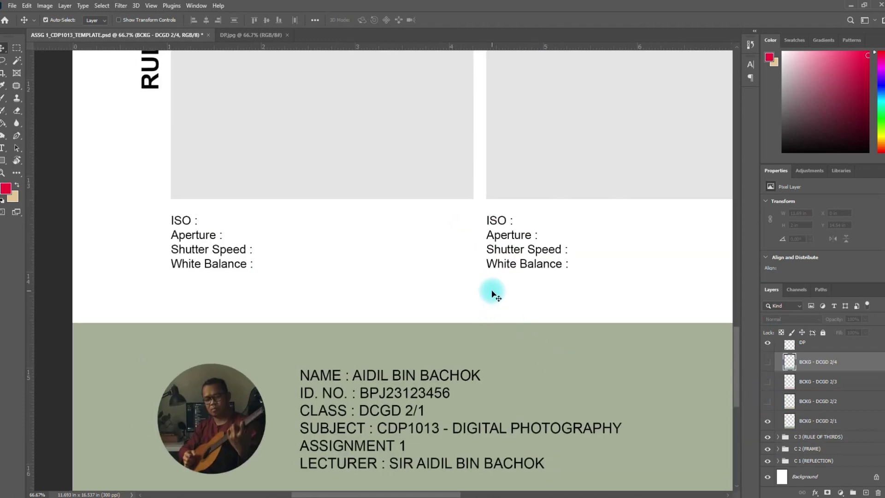
{"action": "key", "text": "ctrl+0"}
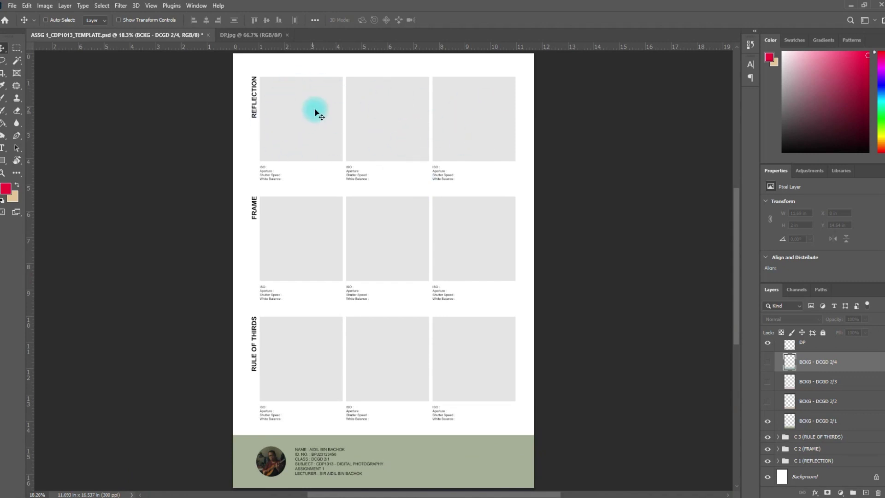
{"action": "key", "text": "ctrl"}
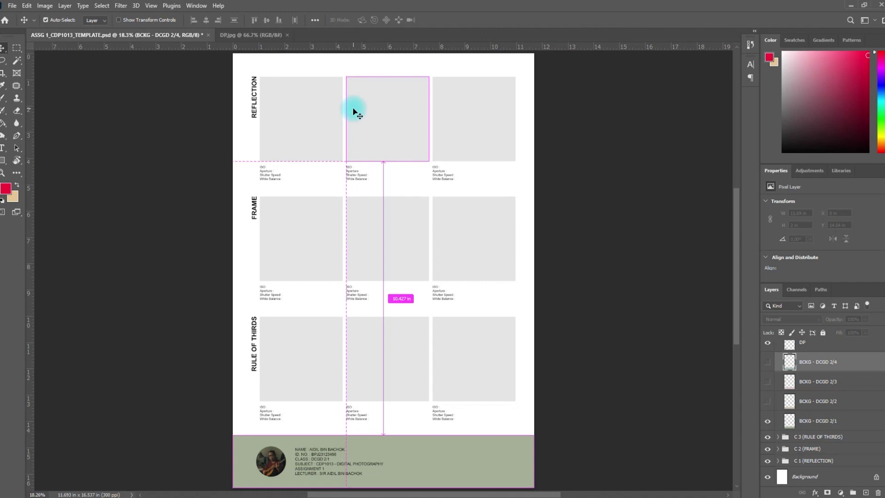
{"action": "scroll", "coordinate": [354, 112], "scroll_direction": "up", "scroll_amount": 3}
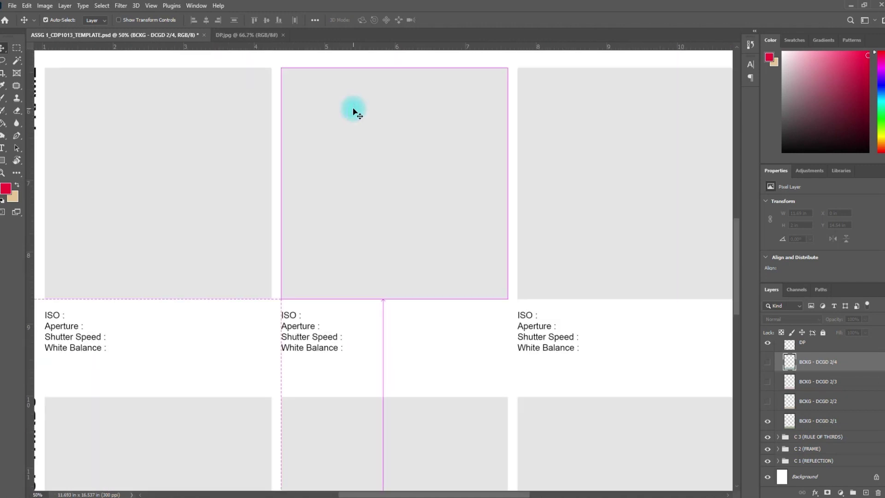
{"action": "scroll", "coordinate": [354, 112], "scroll_direction": "down", "scroll_amount": 3}
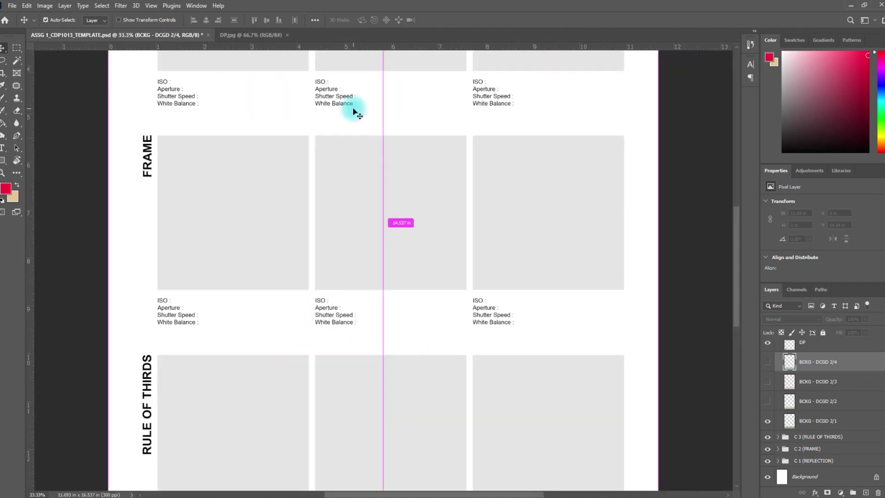
{"action": "scroll", "coordinate": [354, 112], "scroll_direction": "up", "scroll_amount": 3}
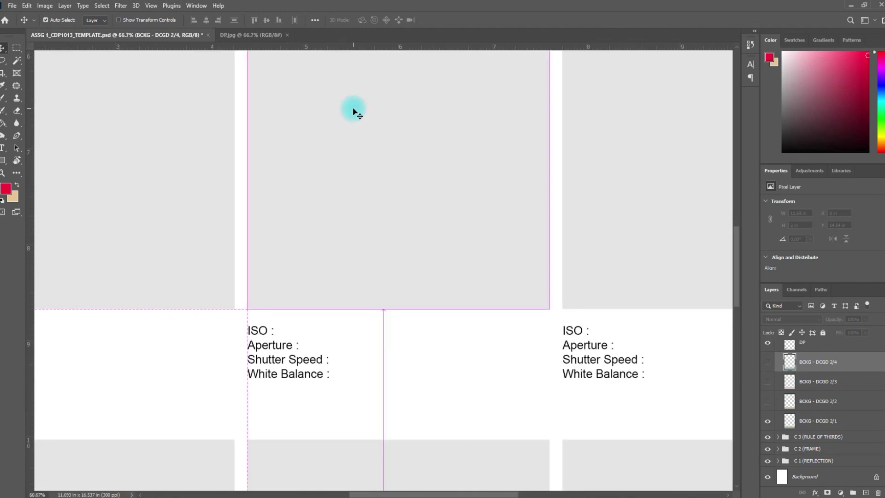
{"action": "left_click_drag", "start_coordinate": [362, 114], "coordinate": [489, 324]}
{"action": "left_click_drag", "start_coordinate": [439, 249], "coordinate": [342, 315]}
{"action": "left_click_drag", "start_coordinate": [318, 271], "coordinate": [312, 211]}
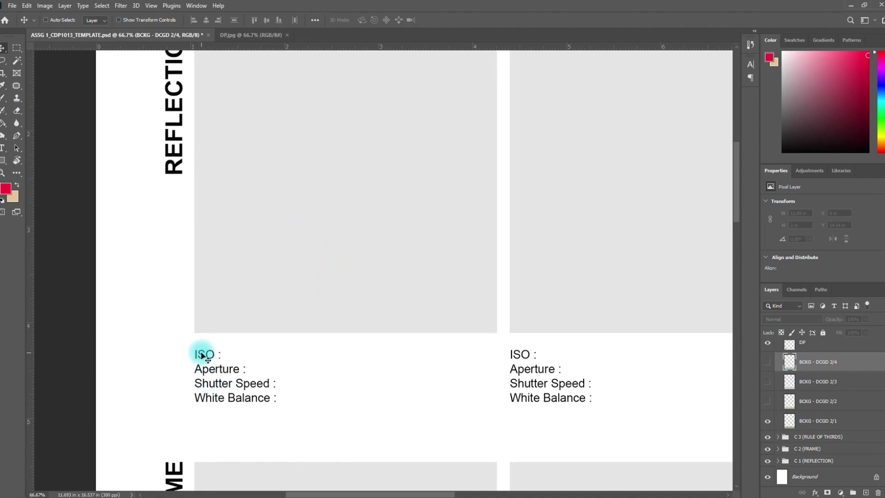
{"action": "key", "text": "ctrl"}
{"action": "key", "text": "ctrl+0"}
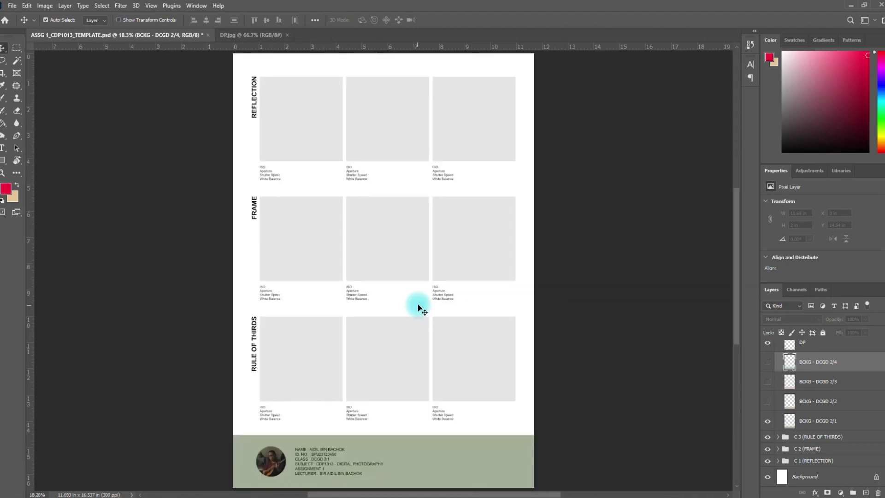
Collapse the DETAILS layer group and expand the C 1 (REFLECTION) group
{"action": "left_click", "coordinate": [768, 362]}
{"action": "scroll", "coordinate": [772, 355], "scroll_direction": "up", "scroll_amount": 3}
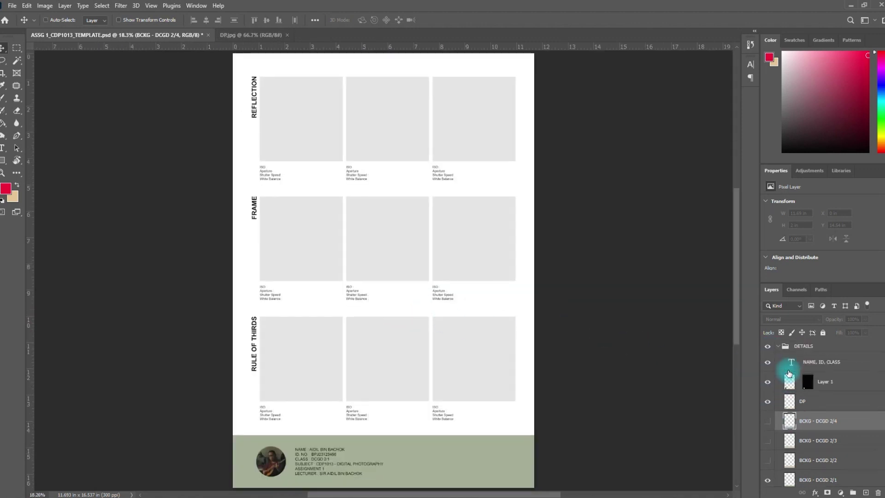
{"action": "left_click", "coordinate": [779, 347]}
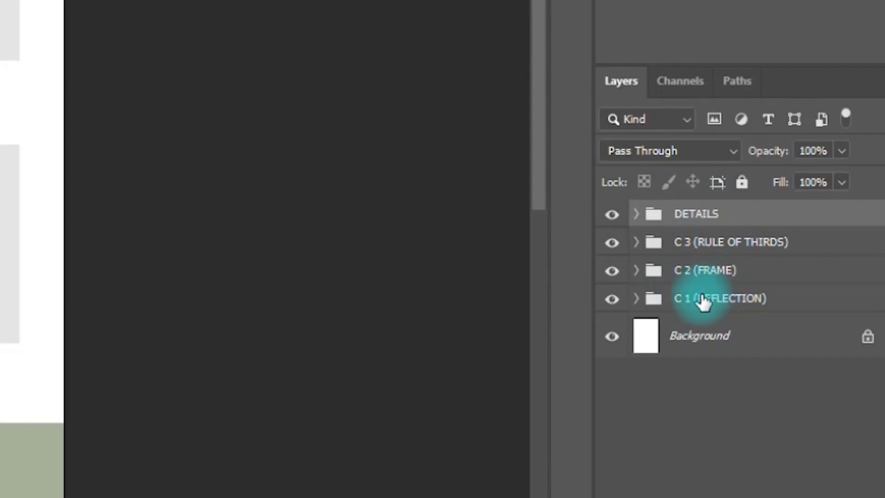
{"action": "left_click", "coordinate": [703, 301]}
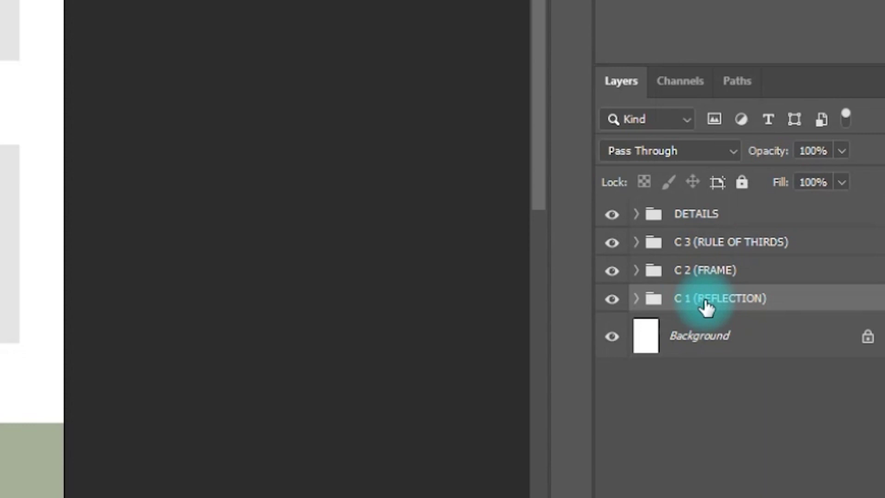
{"action": "left_click", "coordinate": [706, 275]}
{"action": "left_click", "coordinate": [710, 250]}
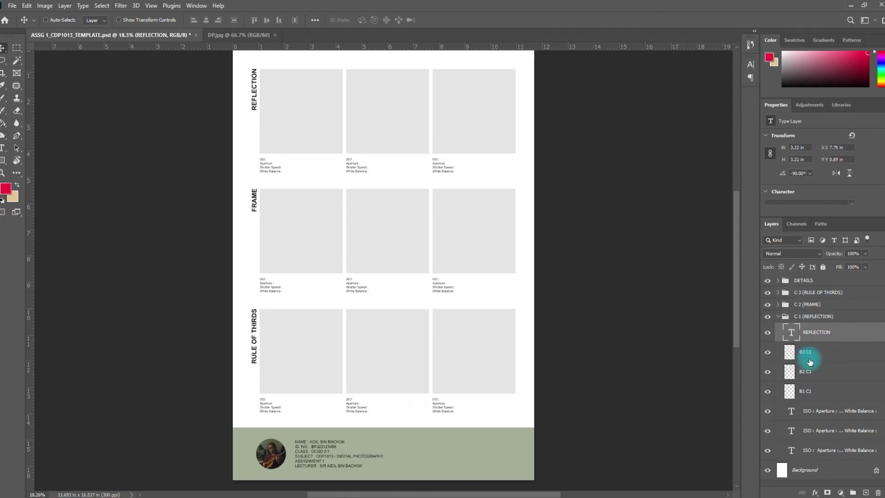
Select the B1 C1 layer and toggle its visibility to identify the first placeholder in the Reflection row
{"action": "left_click", "coordinate": [810, 362]}
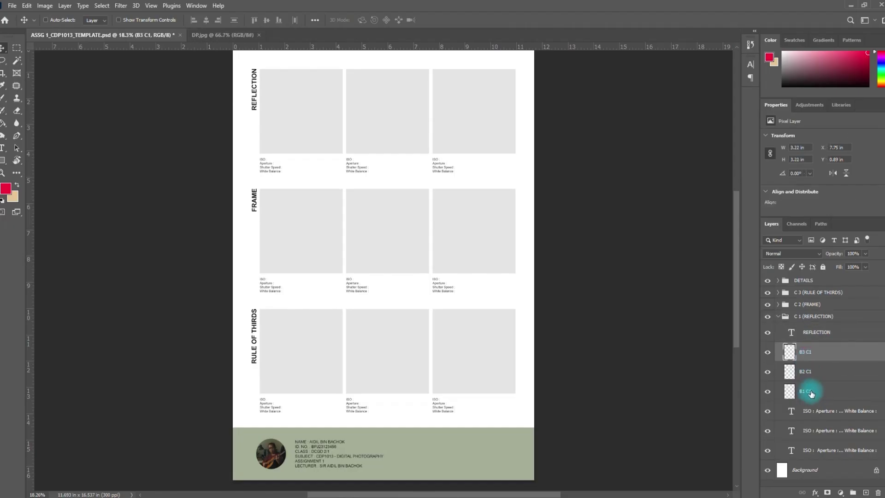
{"action": "left_click", "coordinate": [811, 399]}
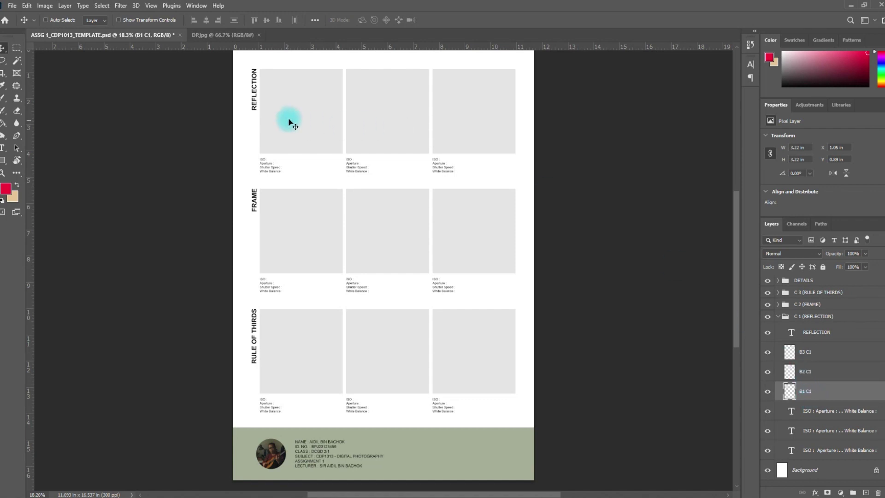
{"action": "left_click_drag", "start_coordinate": [297, 108], "coordinate": [299, 104]}
{"action": "key", "text": "ctrl+plus"}
{"action": "key", "text": "ctrl+plus"}
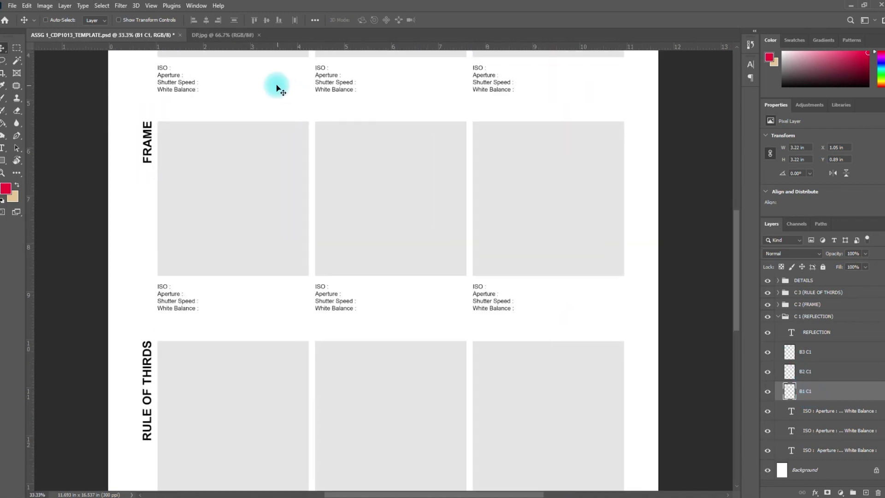
{"action": "scroll", "coordinate": [279, 318], "scroll_direction": "up", "scroll_amount": 5}
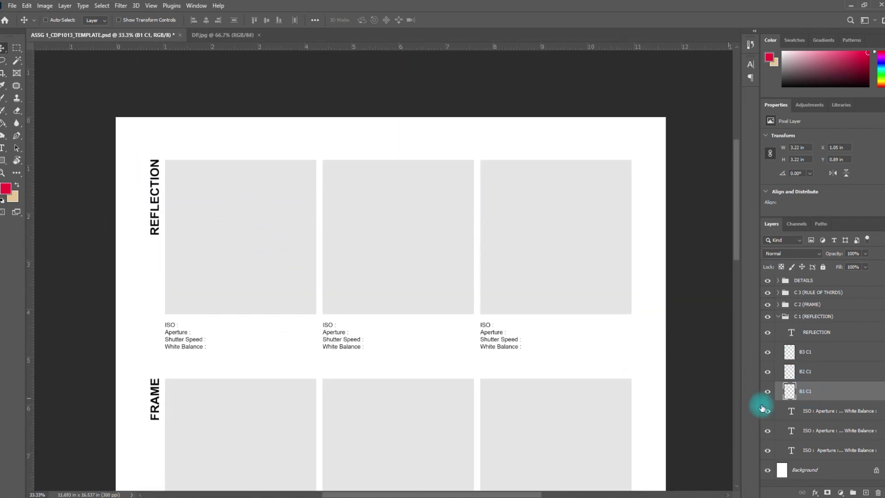
{"action": "left_click", "coordinate": [767, 392]}
{"action": "left_click", "coordinate": [768, 393]}
{"action": "left_click", "coordinate": [767, 393]}
{"action": "left_click", "coordinate": [767, 393]}
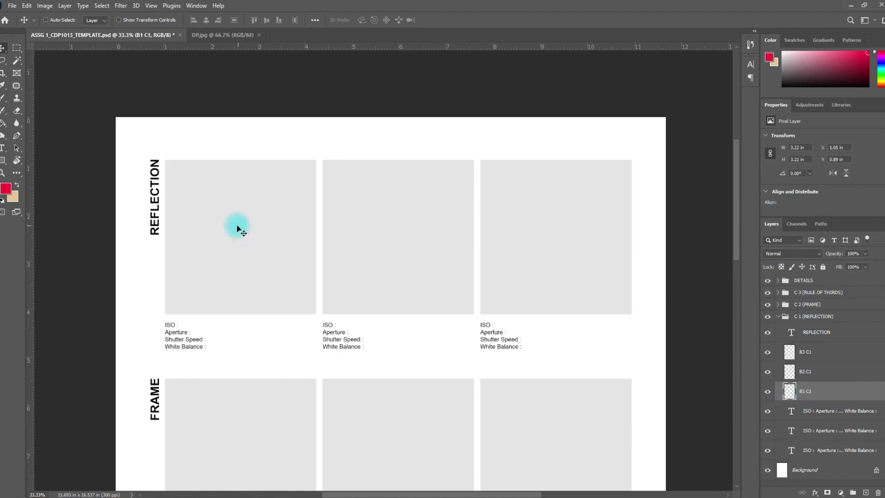
{"action": "left_click_drag", "start_coordinate": [214, 221], "coordinate": [250, 229]}
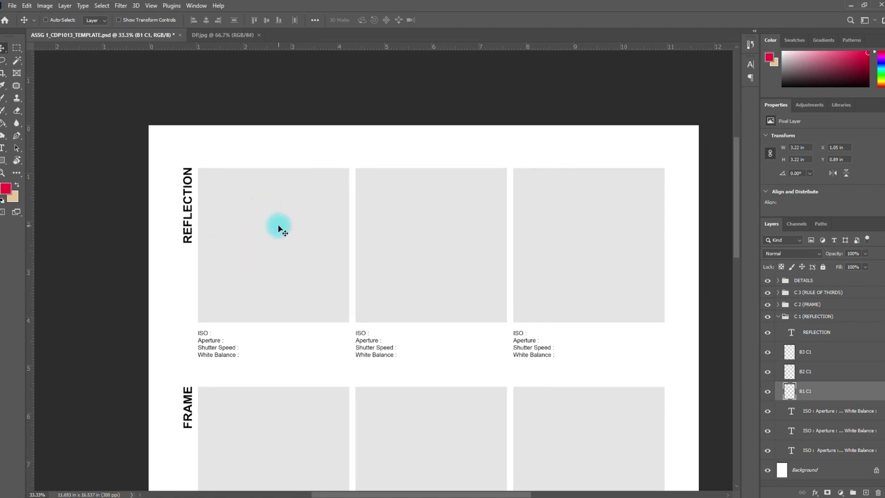
Close the DP.jpg document and open the R6 photo from the Picture folder
{"action": "left_click", "coordinate": [261, 35]}
{"action": "left_click", "coordinate": [13, 5]}
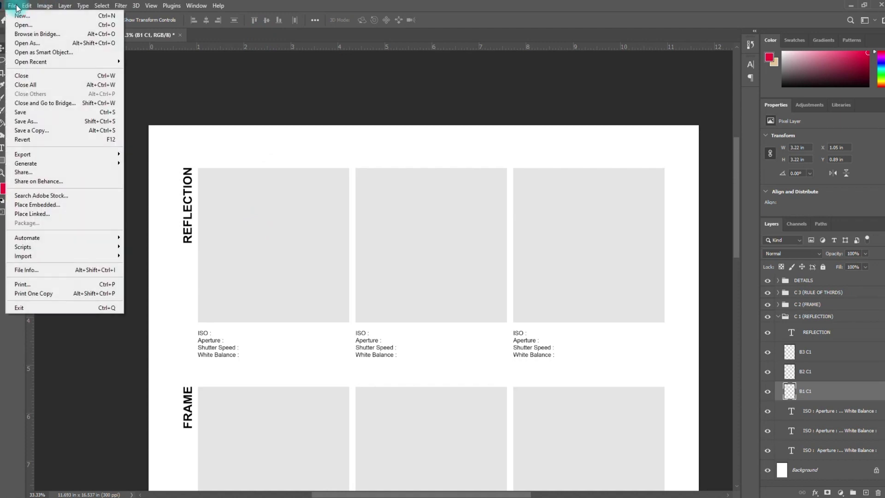
{"action": "left_click", "coordinate": [15, 21]}
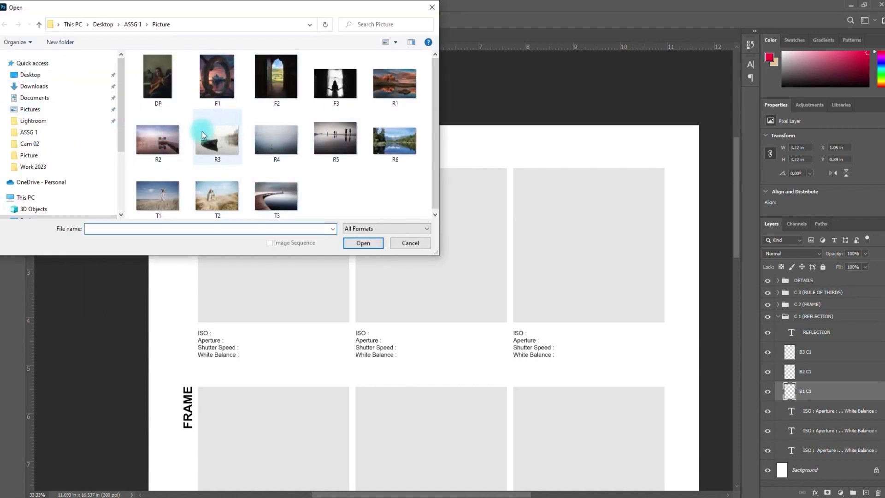
{"action": "left_click", "coordinate": [393, 145]}
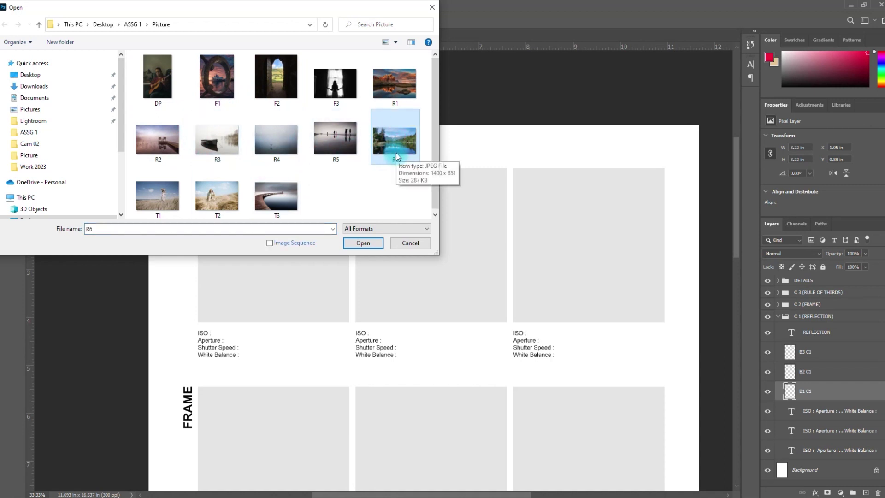
{"action": "left_click", "coordinate": [369, 244]}
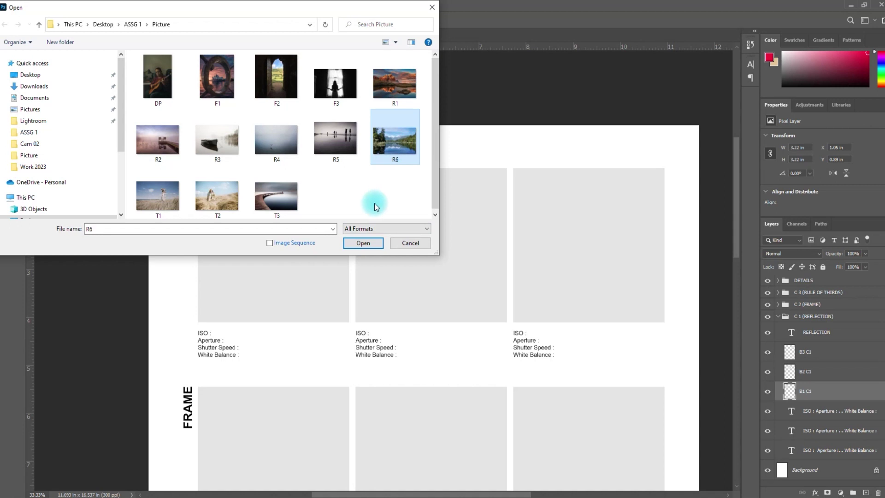
{"action": "left_click", "coordinate": [364, 243]}
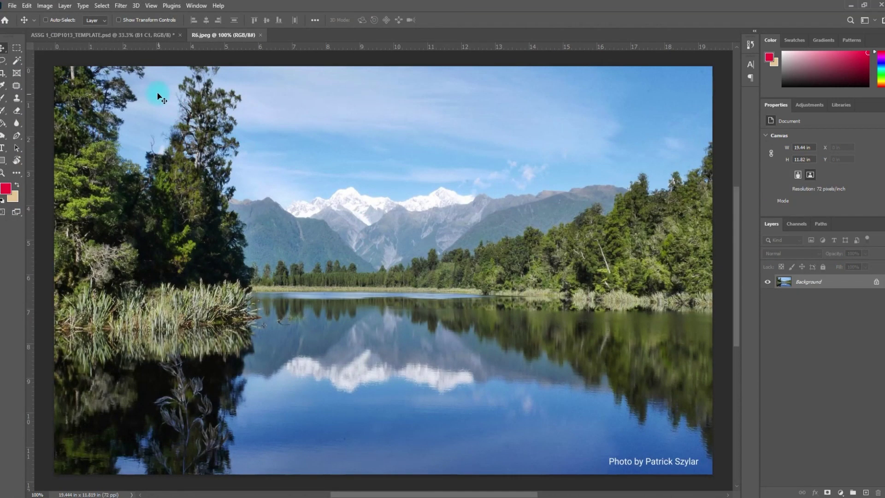
Copy the R6 lake photo into the template directly above the B1 C1 layer and position it over the first Reflection placeholder
{"action": "left_click_drag", "start_coordinate": [75, 77], "coordinate": [302, 185]}
{"action": "left_click", "coordinate": [807, 413]}
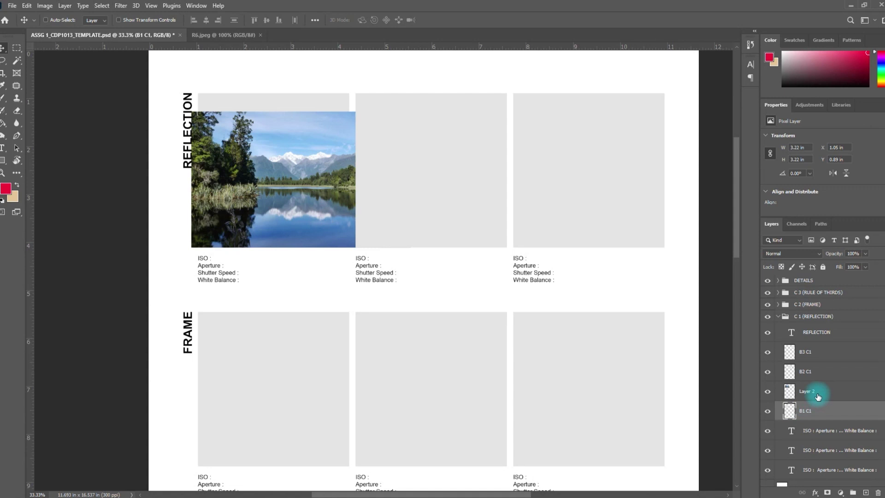
{"action": "left_click", "coordinate": [812, 393]}
{"action": "left_click", "coordinate": [415, 174]}
{"action": "left_click_drag", "start_coordinate": [318, 175], "coordinate": [298, 156]}
Scale the lake photo to about 5.49 × 3.34 in and position it to cover the whole first Reflection placeholder
{"action": "key", "text": "ctrl"}
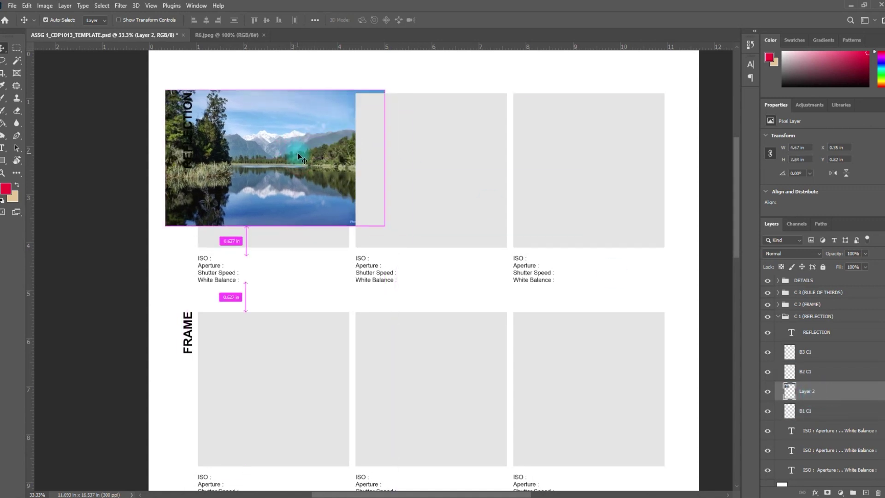
{"action": "key", "text": "ctrl+t"}
{"action": "left_click_drag", "start_coordinate": [384, 226], "coordinate": [427, 253]}
{"action": "left_click_drag", "start_coordinate": [314, 190], "coordinate": [276, 184]}
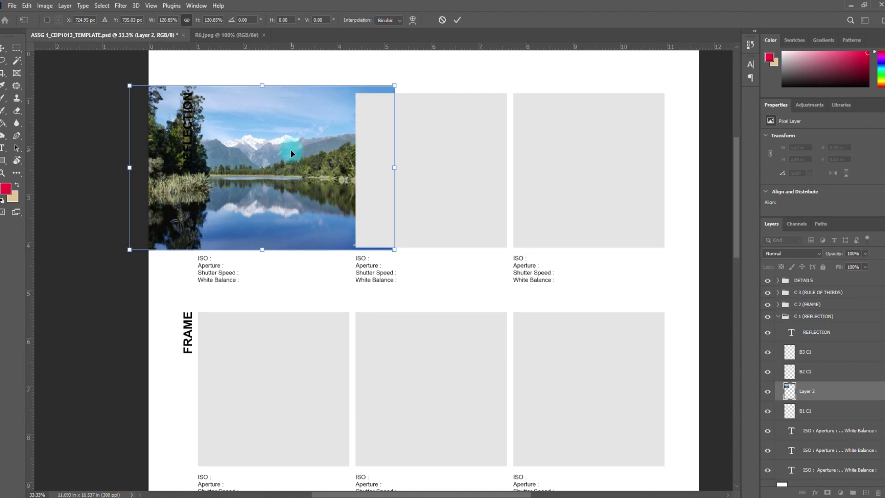
{"action": "key", "text": "Return"}
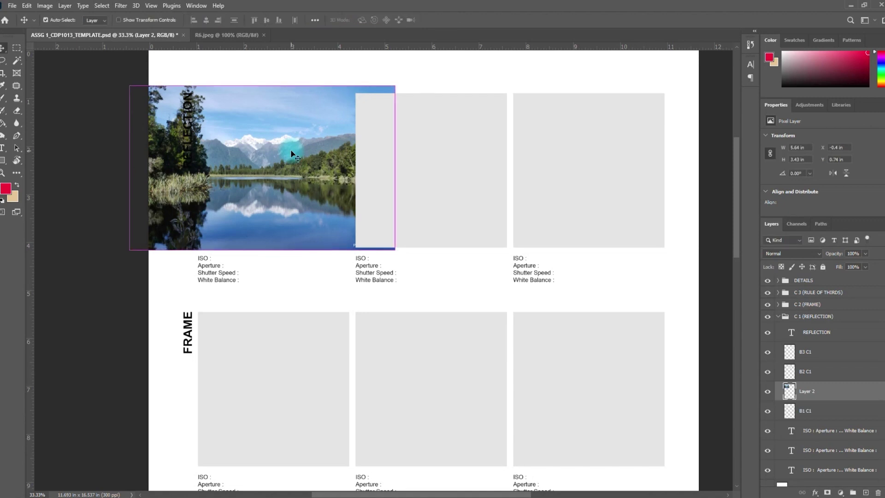
{"action": "key", "text": "ctrl+t"}
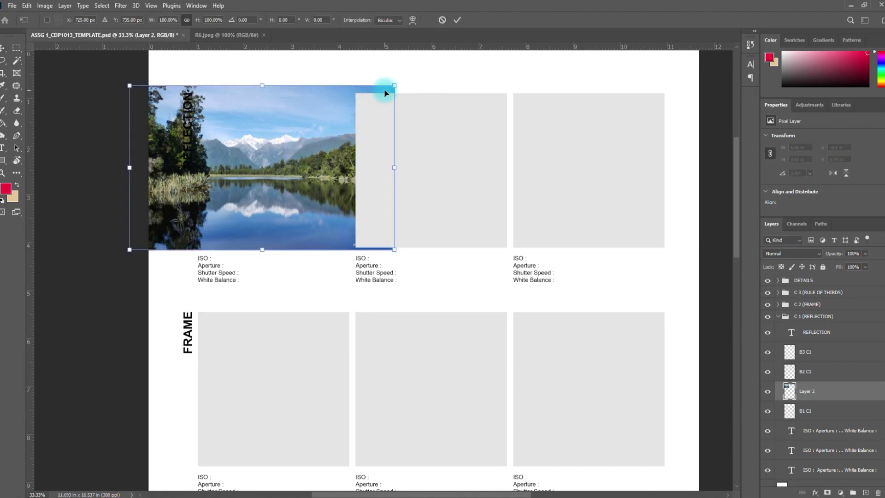
{"action": "mouse_move", "coordinate": [395, 85]}
{"action": "left_mouse_down"}
{"action": "mouse_move", "coordinate": [419, 71]}
{"action": "mouse_move", "coordinate": [318, 103]}
{"action": "mouse_move", "coordinate": [395, 81]}
{"action": "mouse_move", "coordinate": [388, 90]}
{"action": "left_mouse_up"}
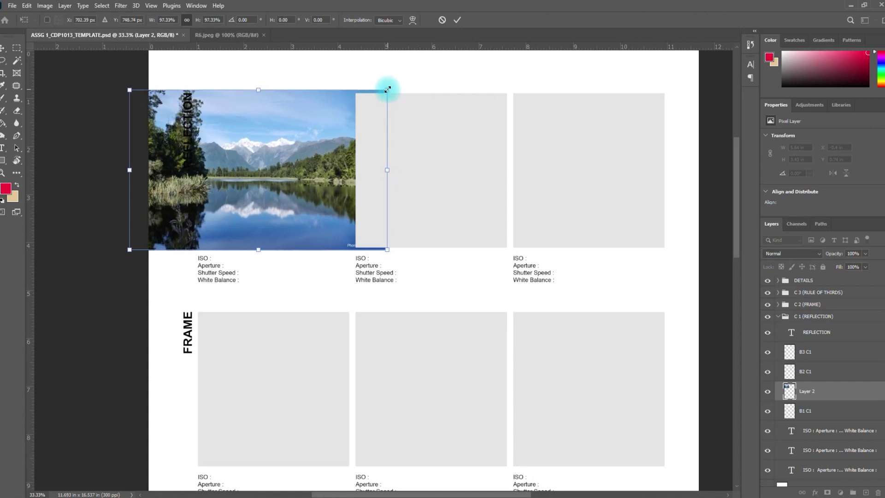
{"action": "key", "text": "Return"}
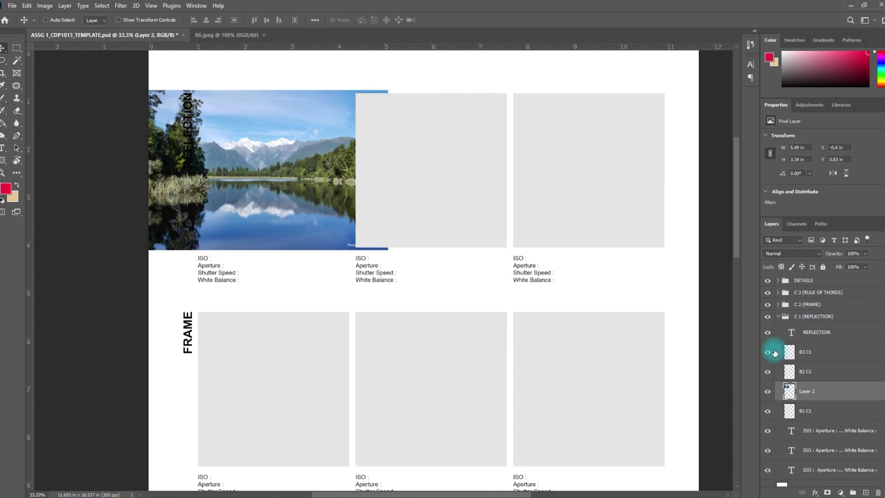
Load the outline of the B1 C1 placeholder layer as a selection
{"action": "scroll", "coordinate": [805, 390], "scroll_direction": "down", "scroll_amount": 1}
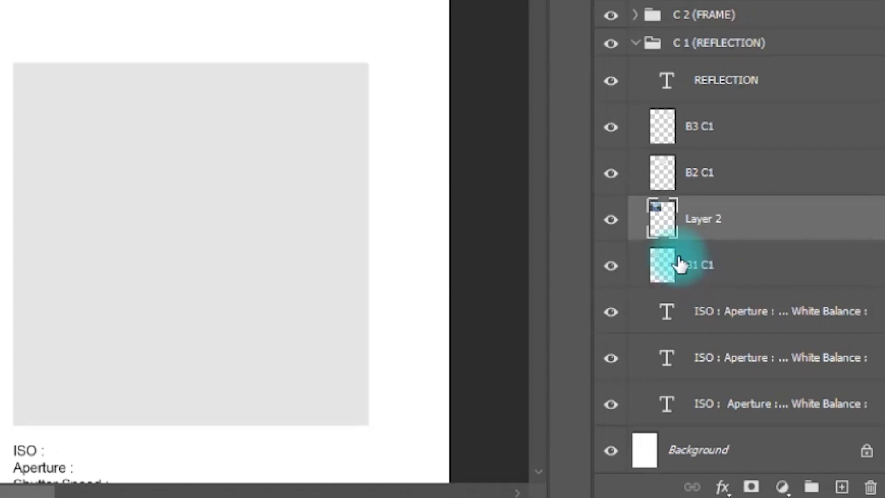
{"action": "left_click", "coordinate": [705, 269]}
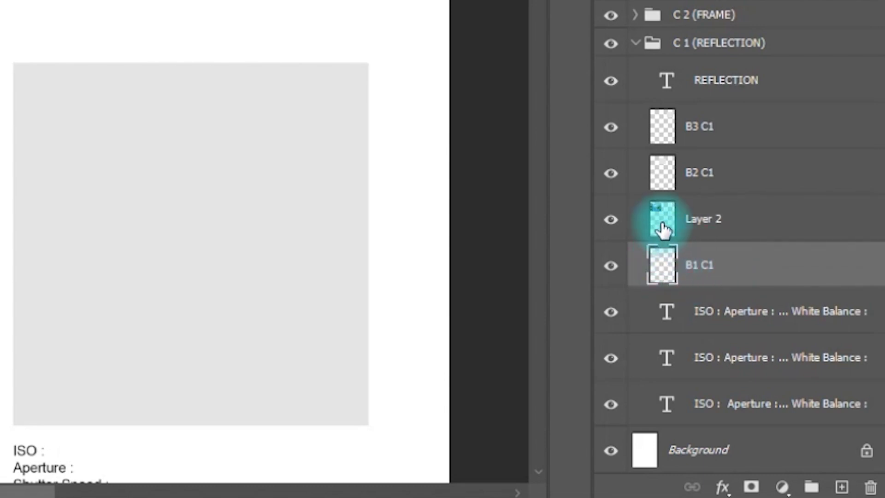
{"action": "left_click_drag", "start_coordinate": [671, 229], "coordinate": [669, 271]}
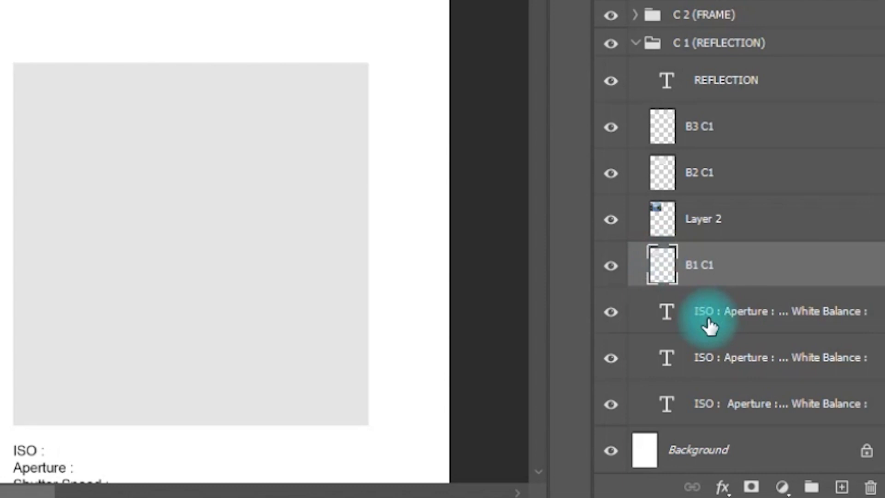
{"action": "left_click", "coordinate": [661, 264], "text": "ctrl"}
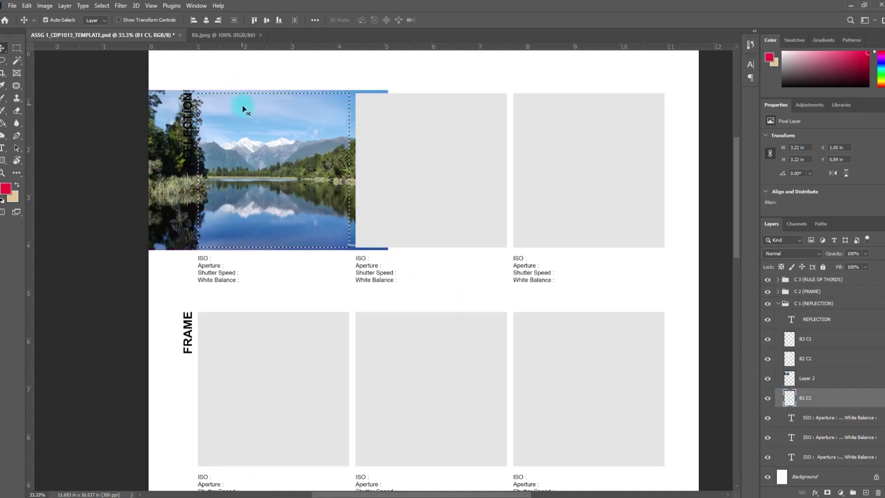
{"action": "key", "text": "ctrl+plus"}
{"action": "left_click_drag", "start_coordinate": [271, 138], "coordinate": [445, 251]}
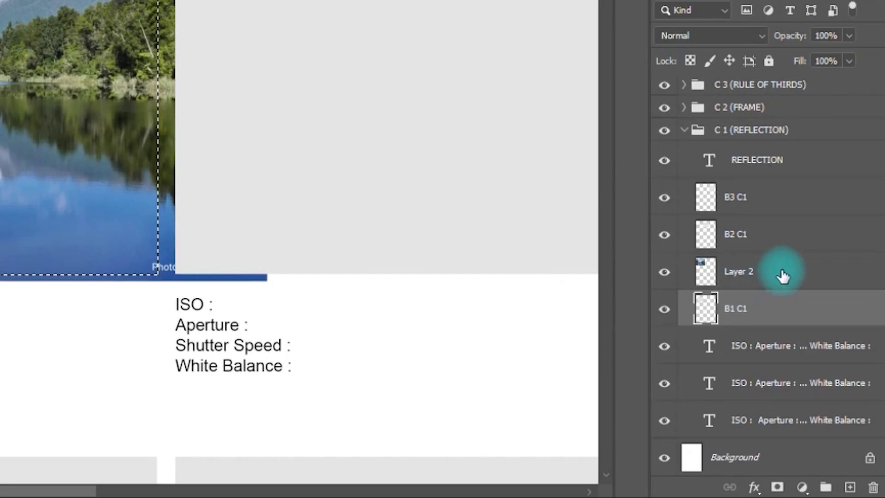
Add a layer mask to the lake photo's Layer 2 from the B1 C1 selection
{"action": "left_click", "coordinate": [733, 271]}
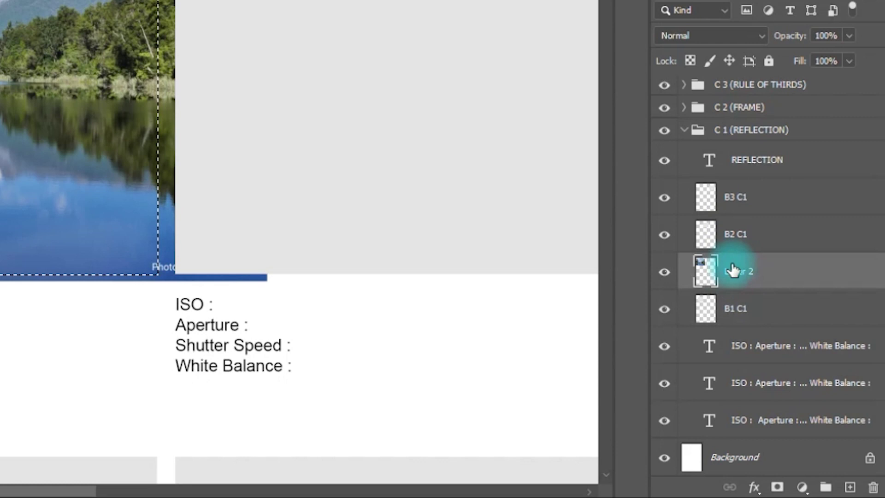
{"action": "left_click", "coordinate": [736, 309]}
{"action": "left_click", "coordinate": [735, 271]}
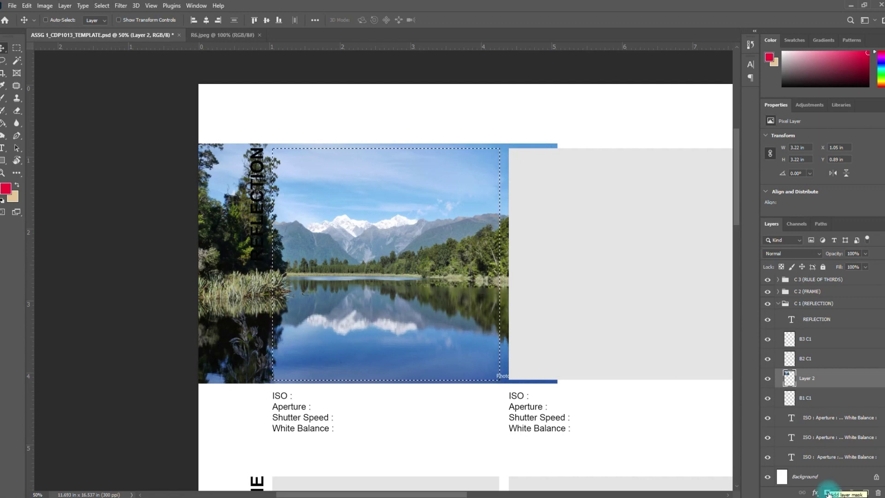
{"action": "left_click", "coordinate": [827, 493]}
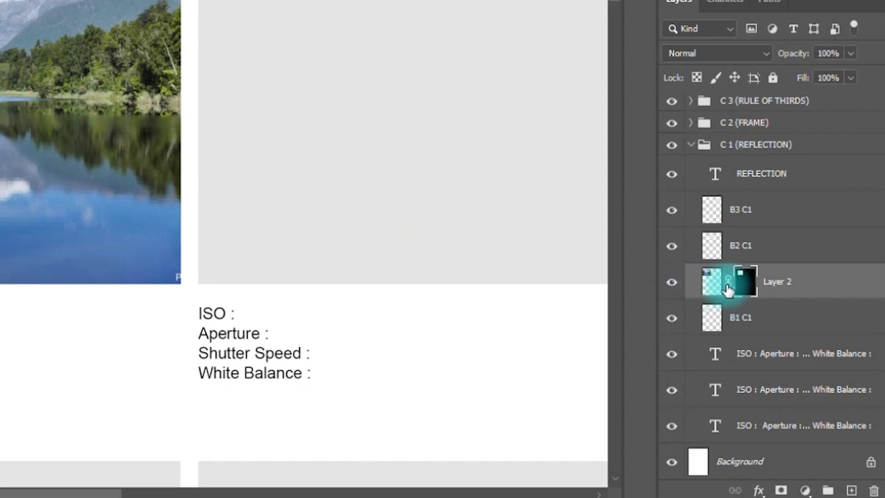
Unlink the photo from its mask on Layer 2, then shift the photo and scale it to about 103.7% within the frame
{"action": "left_click", "coordinate": [728, 286]}
{"action": "left_click", "coordinate": [713, 284]}
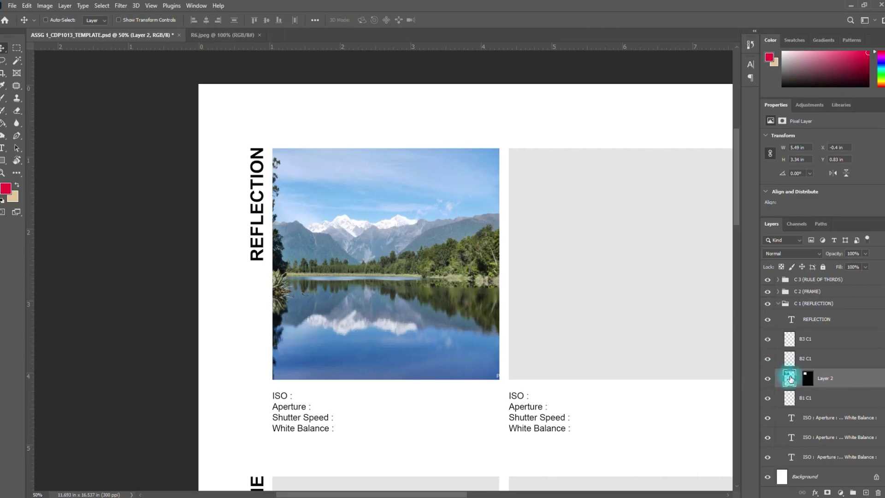
{"action": "left_click_drag", "start_coordinate": [466, 237], "coordinate": [438, 241]}
{"action": "key", "text": "ctrl+t"}
{"action": "left_click_drag", "start_coordinate": [528, 141], "coordinate": [535, 139]}
{"action": "mouse_move", "coordinate": [447, 236]}
{"action": "left_mouse_down"}
{"action": "mouse_move", "coordinate": [435, 238]}
{"action": "mouse_move", "coordinate": [447, 236]}
{"action": "left_mouse_up"}
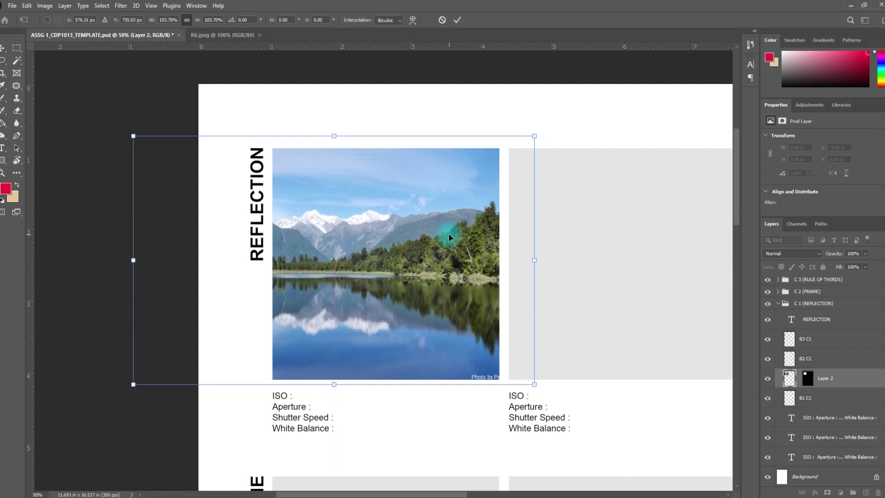
{"action": "key", "text": "Return"}
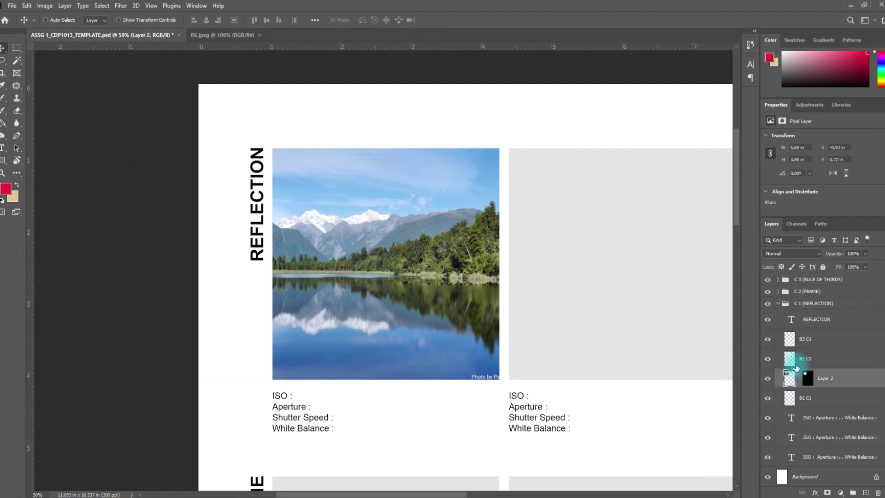
Target the image instead of the mask on Layer 2 and shift the lake photo further left inside the frame
{"action": "left_click", "coordinate": [807, 382]}
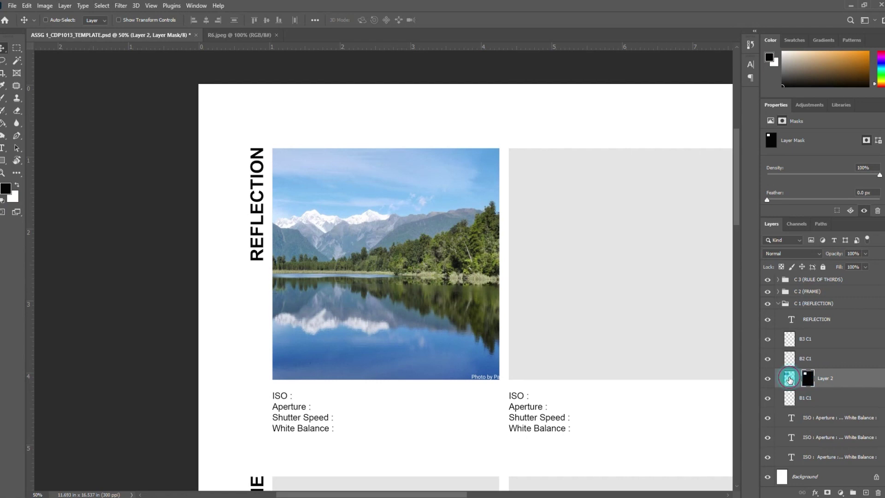
{"action": "left_click", "coordinate": [789, 379]}
{"action": "left_click_drag", "start_coordinate": [441, 249], "coordinate": [332, 251]}
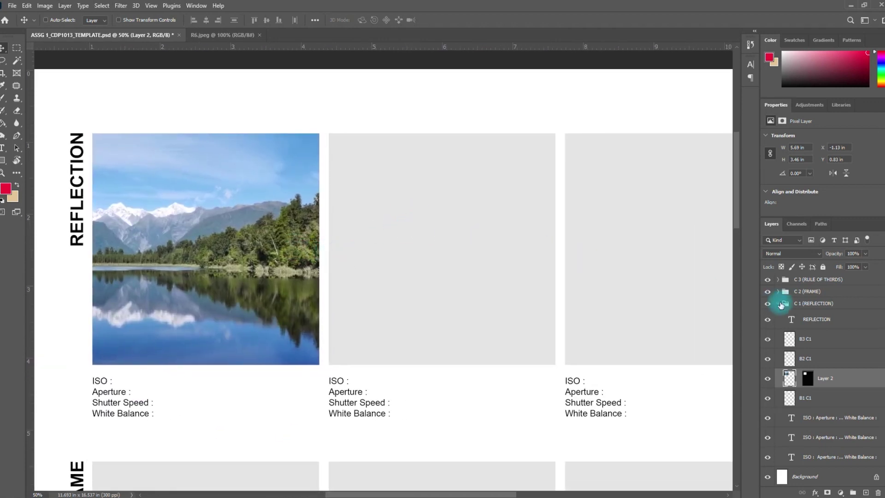
Select the B2 C1 layer and toggle its visibility to identify the second Reflection placeholder
{"action": "left_click", "coordinate": [813, 363]}
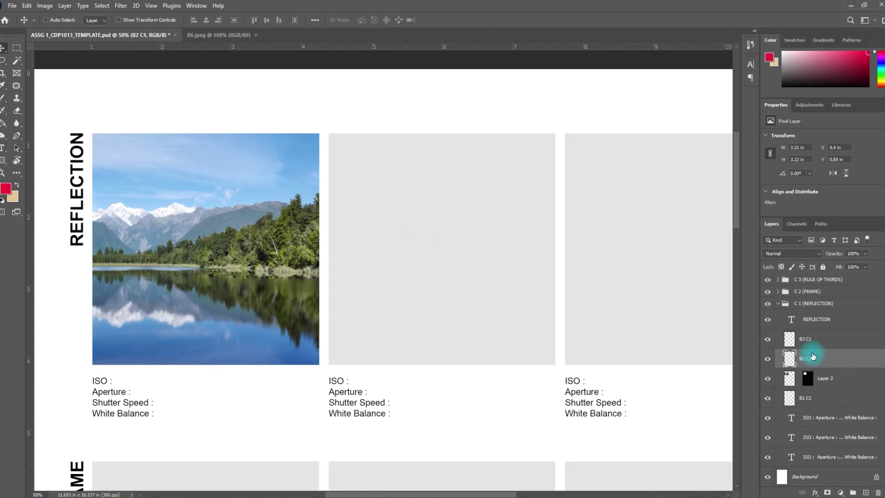
{"action": "left_click", "coordinate": [768, 359]}
{"action": "left_click", "coordinate": [768, 359]}
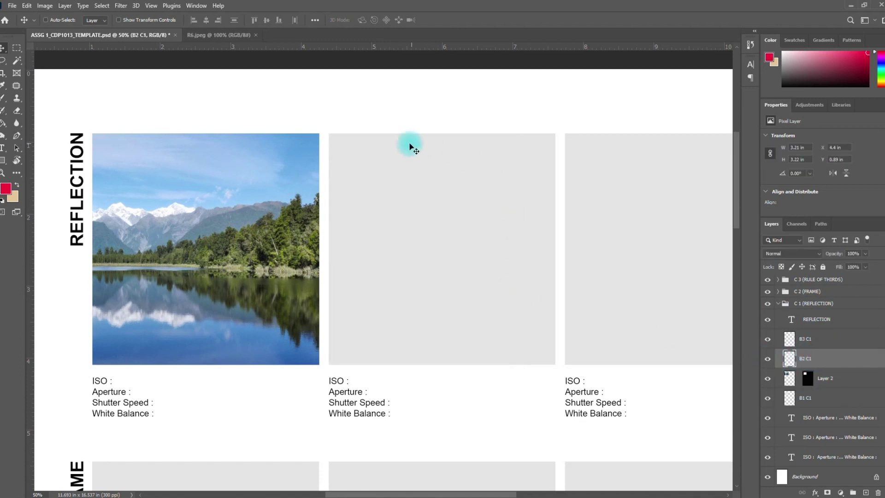
{"action": "left_click_drag", "start_coordinate": [469, 252], "coordinate": [435, 277]}
{"action": "left_click", "coordinate": [810, 365]}
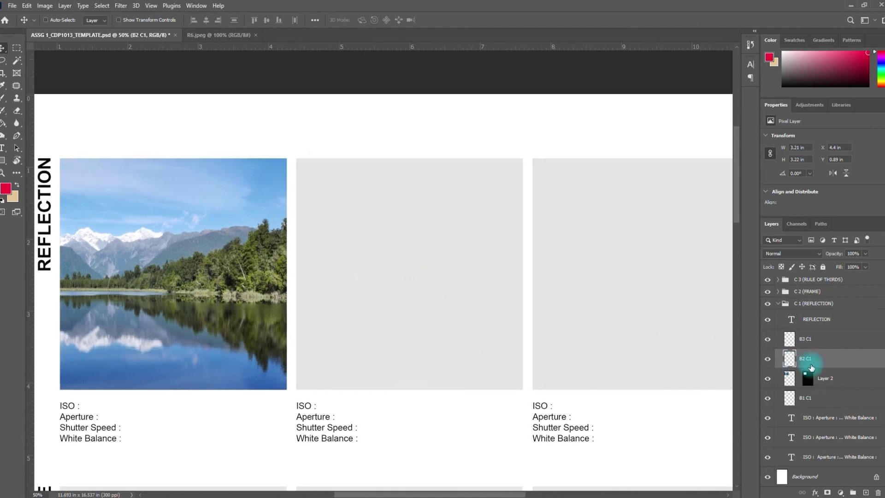
Open R1.jpg from the Picture folder and copy the photo into the template over the second Reflection placeholder, above B2 C1
{"action": "left_click", "coordinate": [12, 5]}
{"action": "left_click", "coordinate": [20, 25]}
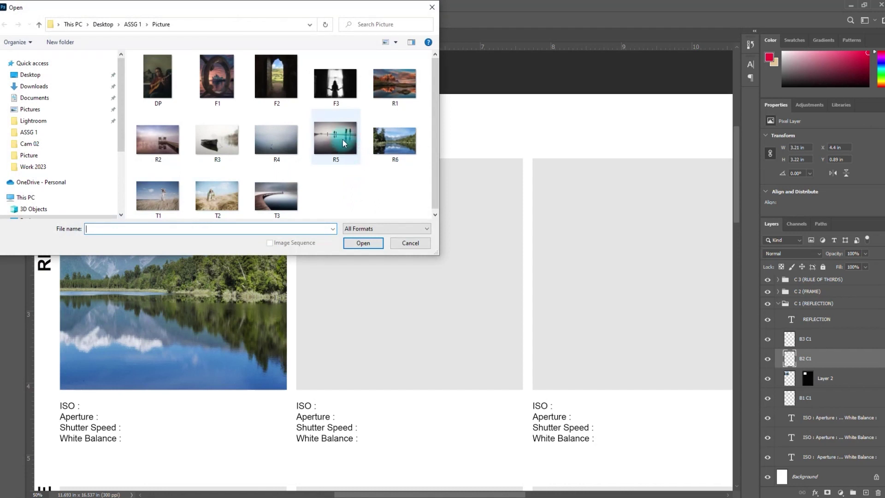
{"action": "left_click", "coordinate": [228, 144]}
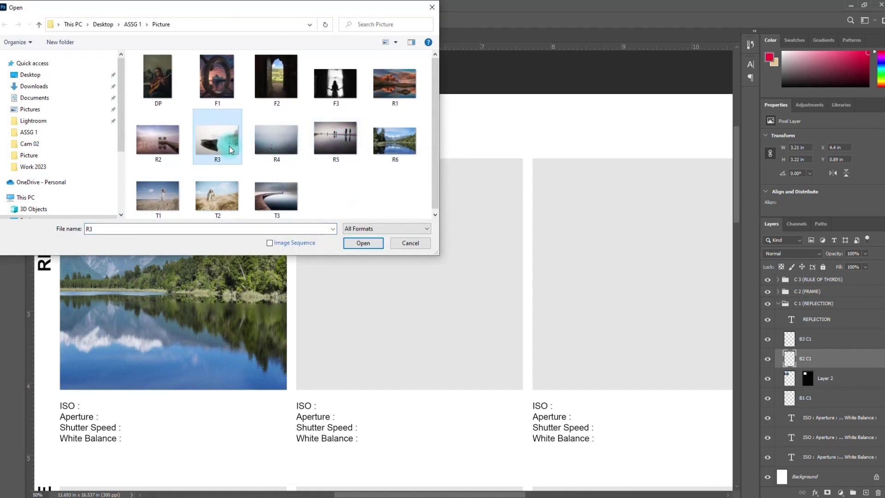
{"action": "left_click", "coordinate": [335, 139]}
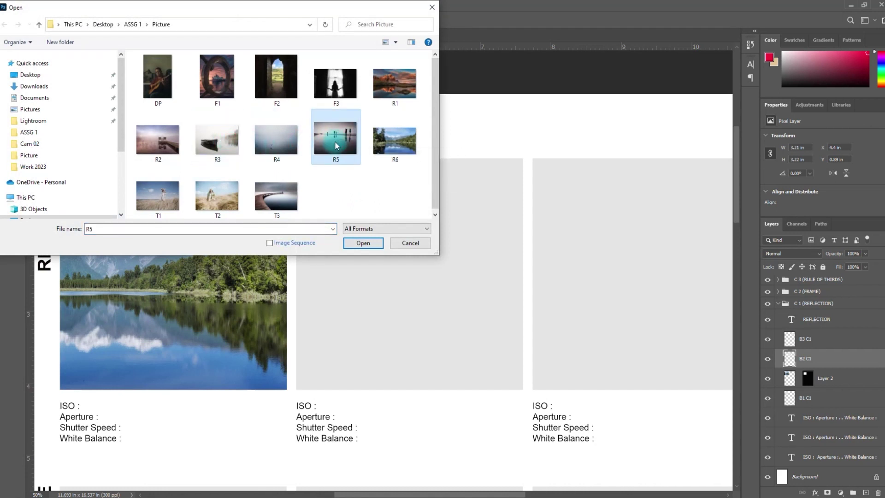
{"action": "double_click", "coordinate": [387, 89]}
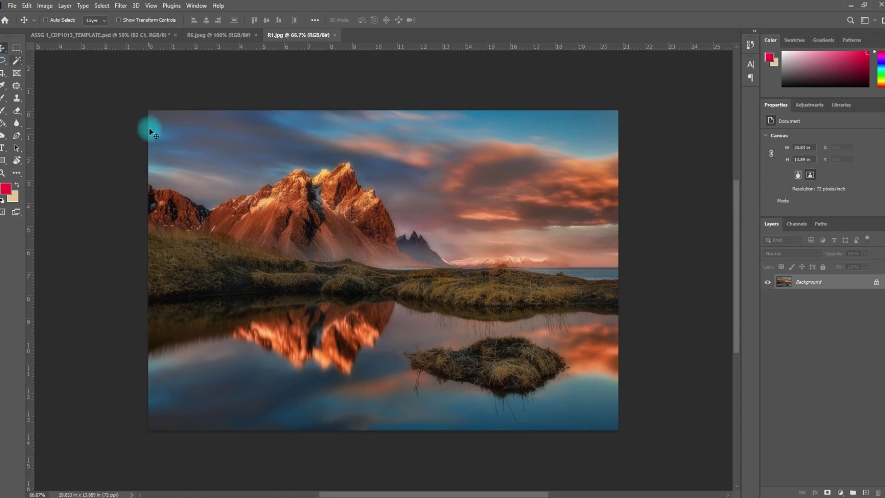
{"action": "scroll", "coordinate": [132, 43], "scroll_direction": "up", "scroll_amount": 1}
{"action": "left_click_drag", "start_coordinate": [124, 37], "coordinate": [382, 229]}
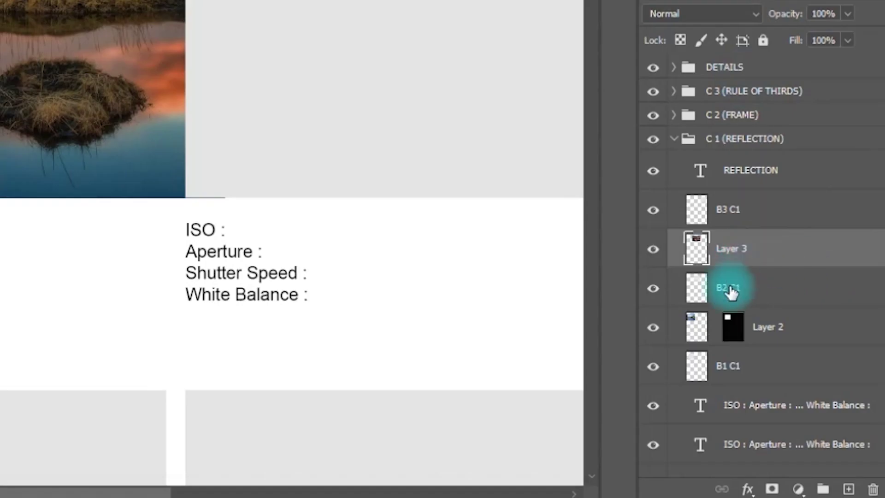
Load the B2 C1 placeholder outline as a selection and apply it as a layer mask to Layer 3
{"action": "left_click", "coordinate": [730, 289]}
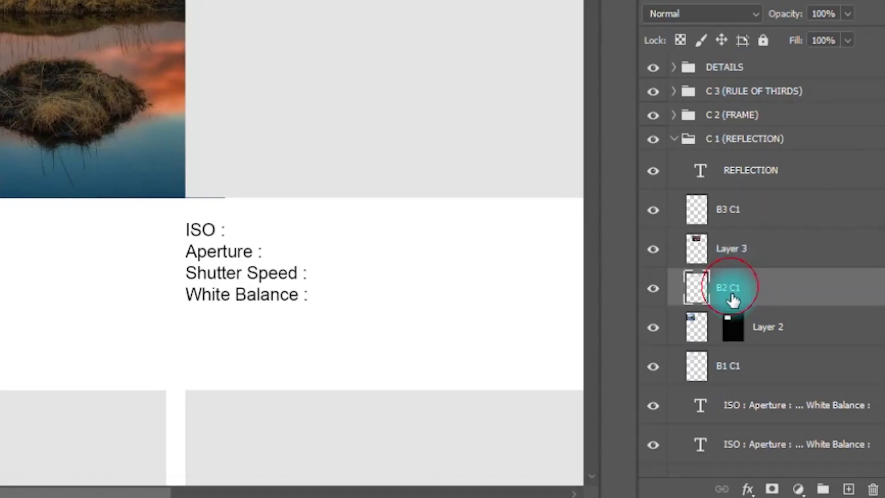
{"action": "left_click", "coordinate": [698, 294], "text": "ctrl"}
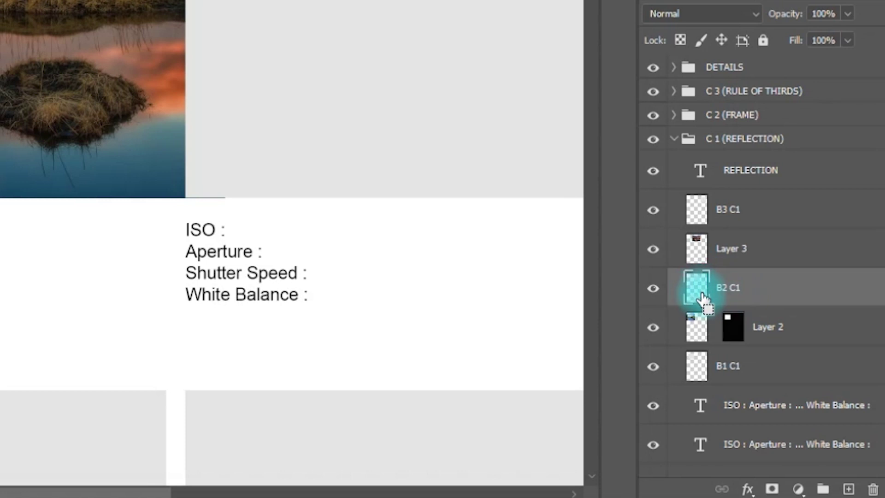
{"action": "left_click", "coordinate": [700, 292], "text": "ctrl"}
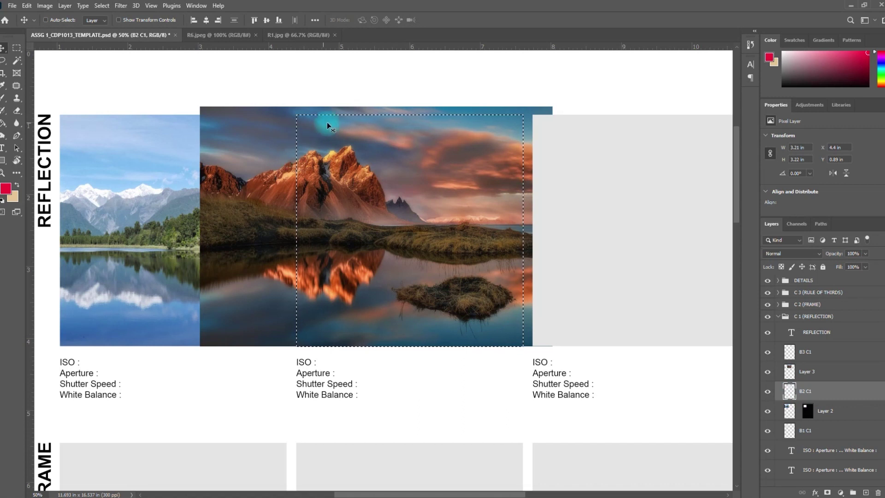
{"action": "left_click", "coordinate": [811, 372]}
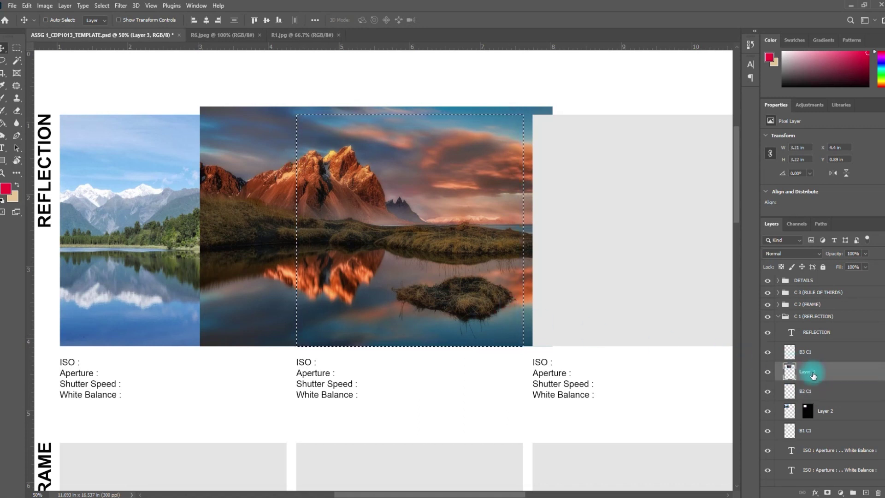
{"action": "left_click", "coordinate": [828, 492]}
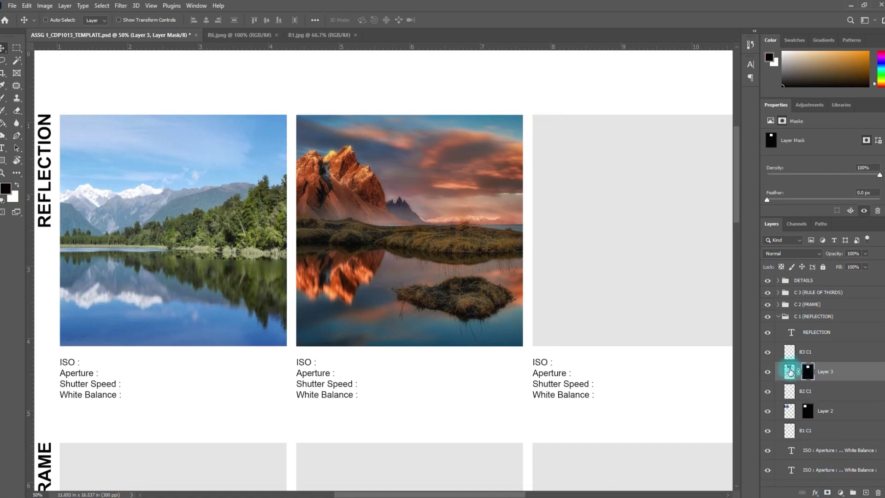
Unlink the image from its mask on Layer 3 and shift the mountain photo right and slightly down inside the frame
{"action": "left_click", "coordinate": [790, 372]}
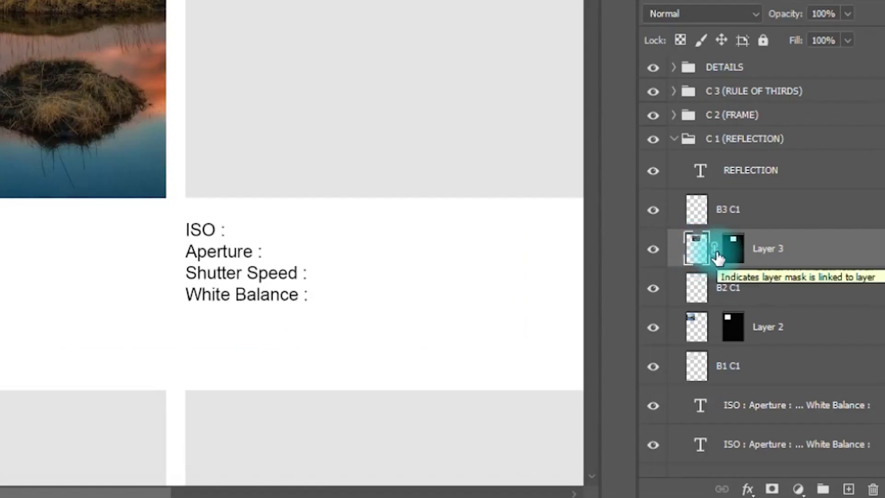
{"action": "left_click", "coordinate": [716, 255]}
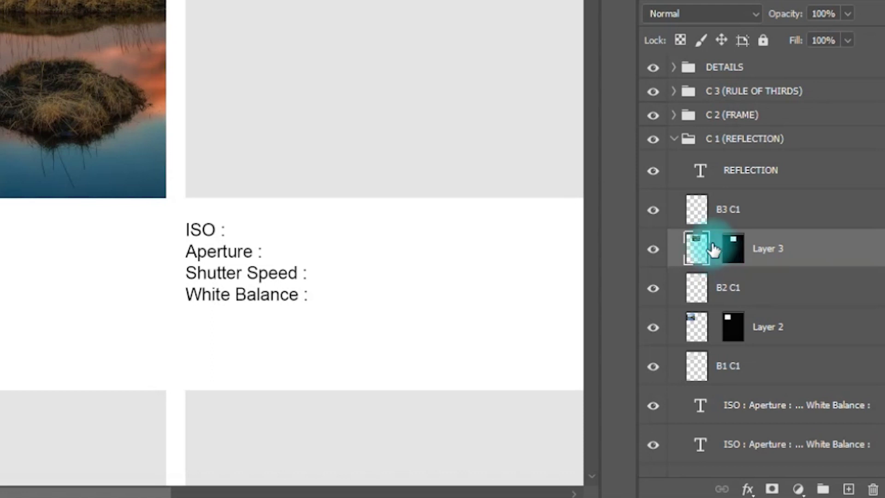
{"action": "left_click", "coordinate": [698, 247]}
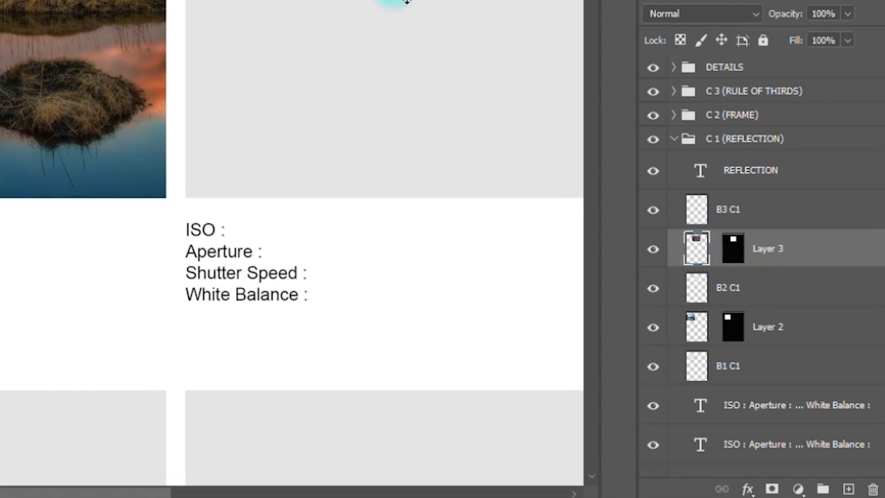
{"action": "left_click_drag", "start_coordinate": [438, 189], "coordinate": [438, 190]}
{"action": "key", "text": "ctrl+t"}
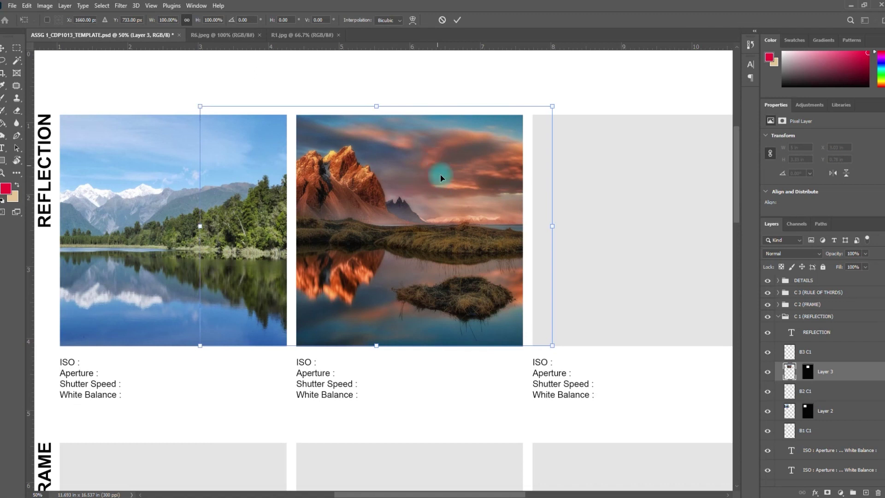
{"action": "left_click_drag", "start_coordinate": [509, 308], "coordinate": [519, 313]}
{"action": "left_click_drag", "start_coordinate": [528, 310], "coordinate": [538, 309]}
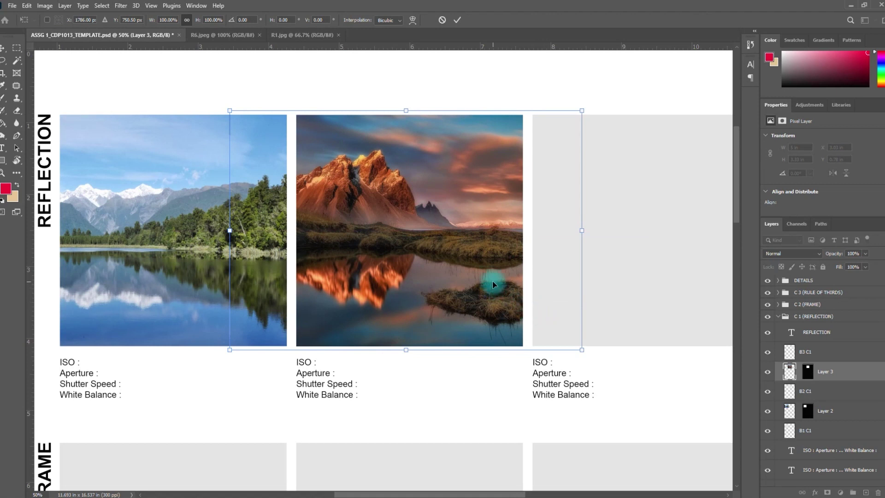
{"action": "key", "text": "Return"}
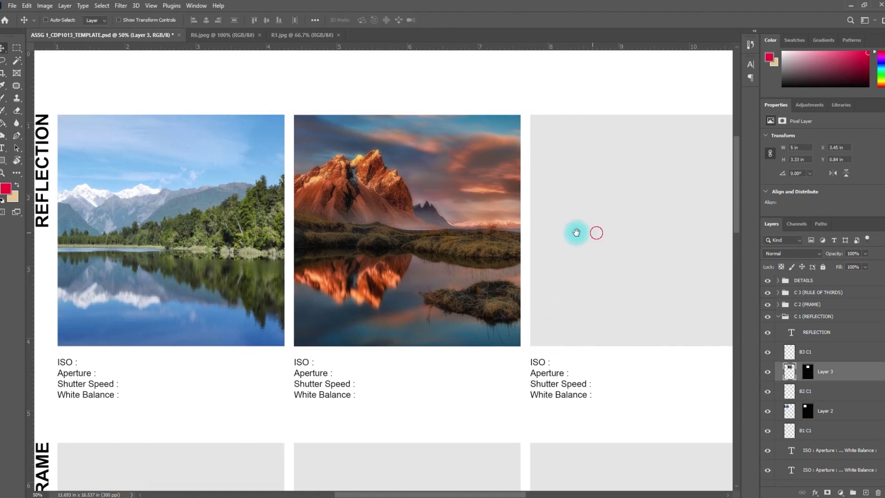
Select the B3 C1 layer, open R5.jpg from the Picture folder, and copy the photo into the template above it
{"action": "left_click_drag", "start_coordinate": [577, 231], "coordinate": [405, 231]}
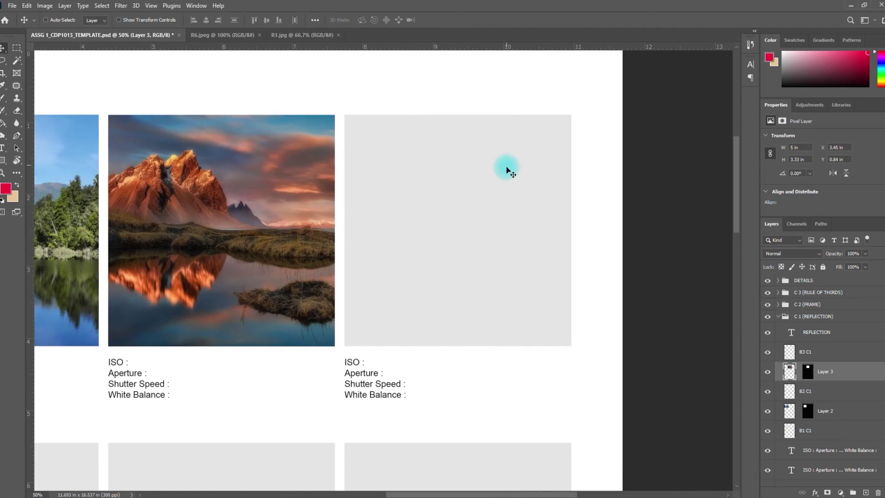
{"action": "left_click", "coordinate": [811, 358]}
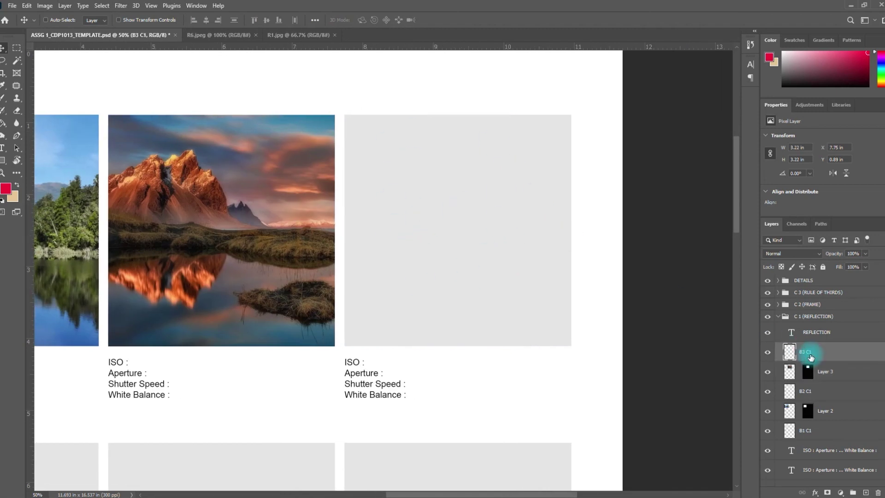
{"action": "left_click", "coordinate": [12, 6]}
{"action": "left_click", "coordinate": [20, 25]}
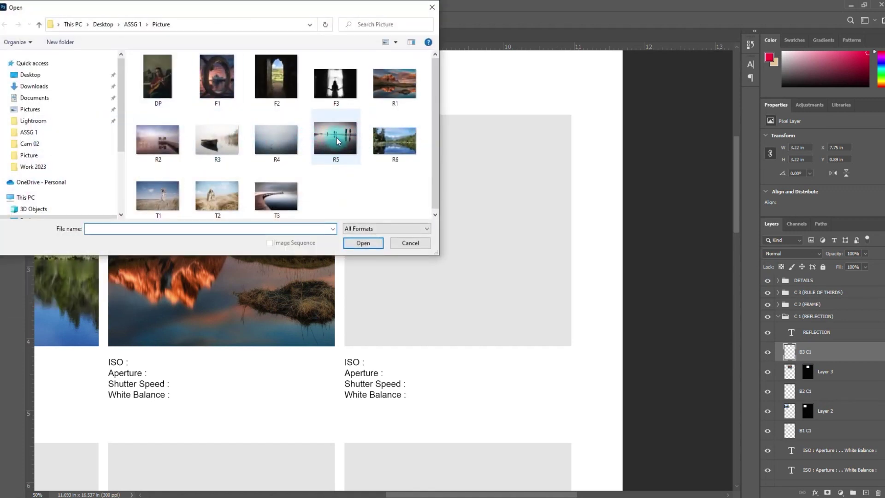
{"action": "left_click", "coordinate": [343, 131]}
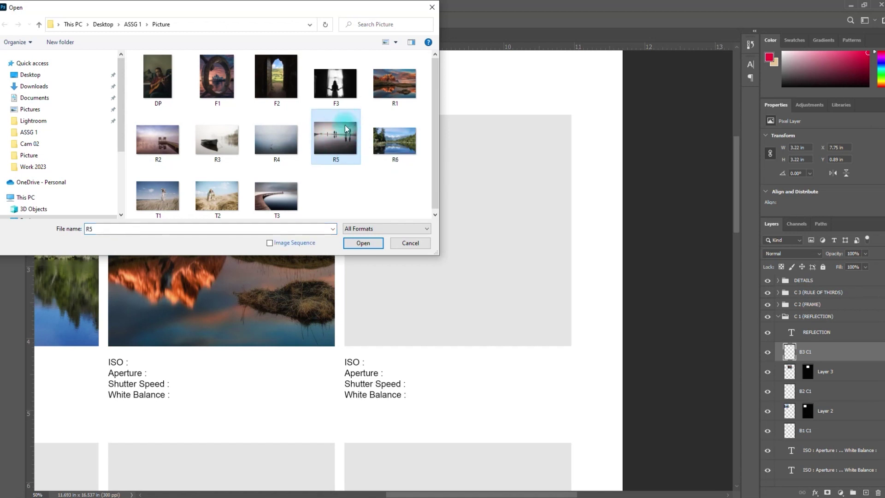
{"action": "left_click", "coordinate": [371, 243]}
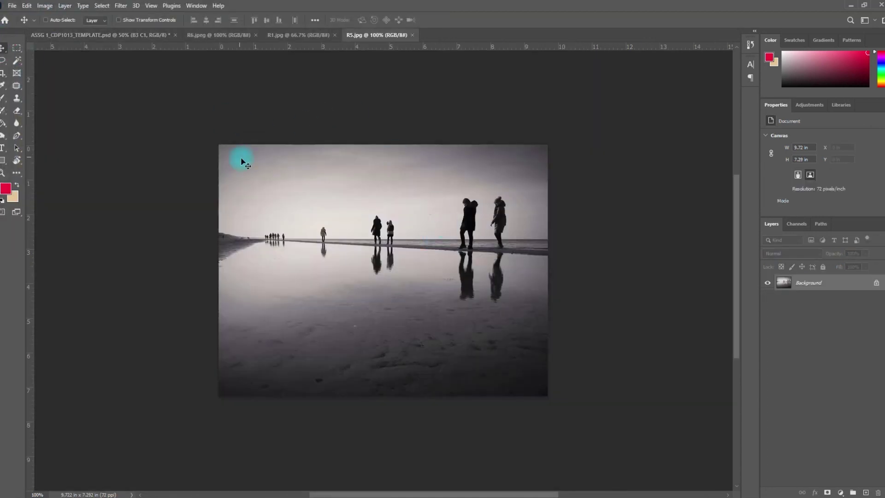
{"action": "left_click_drag", "start_coordinate": [249, 168], "coordinate": [522, 172]}
Scale the beach photo to about 191.6% and position it so it covers the third Reflection placeholder
{"action": "key", "text": "ctrl+t"}
{"action": "left_click_drag", "start_coordinate": [586, 235], "coordinate": [721, 367]}
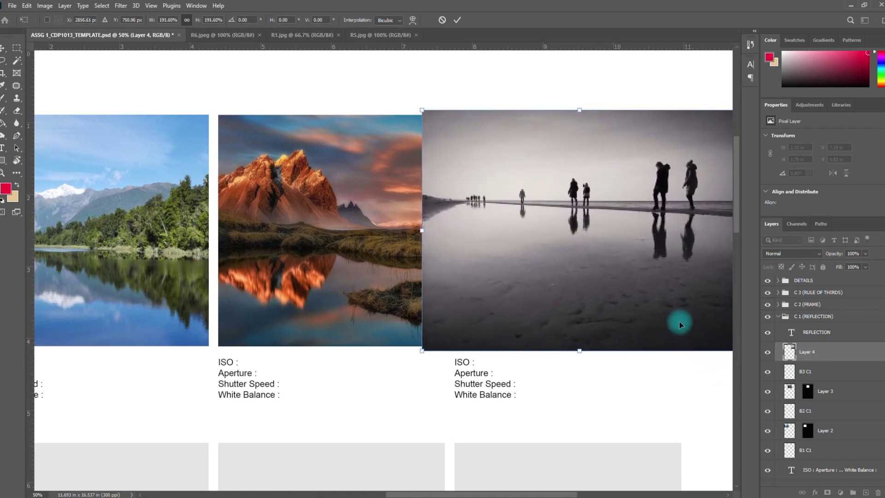
{"action": "left_click_drag", "start_coordinate": [618, 253], "coordinate": [591, 252]}
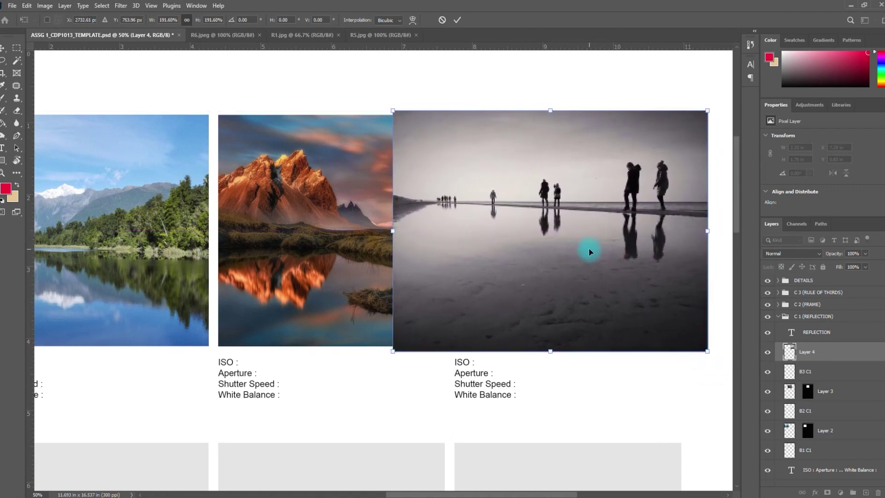
{"action": "key", "text": "Return"}
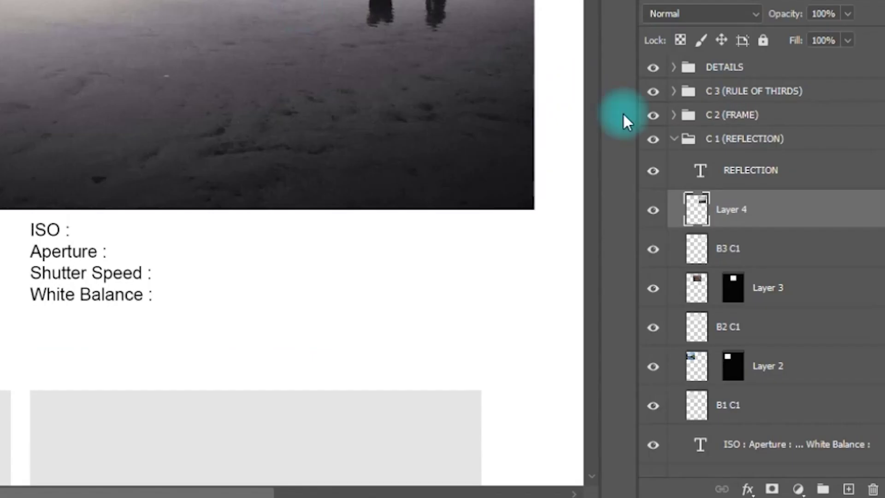
Load the B3 C1 placeholder outline as a selection and apply it as a layer mask to Layer 4
{"action": "left_click", "coordinate": [708, 257]}
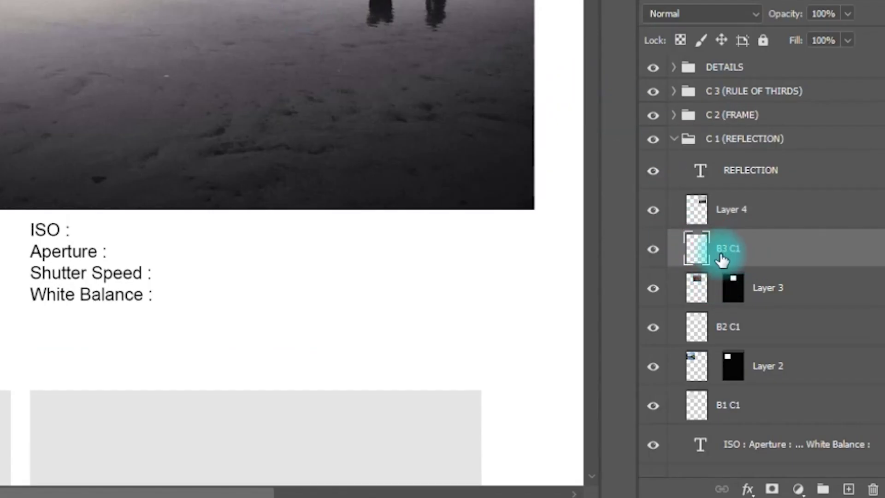
{"action": "left_click", "coordinate": [697, 254], "text": "ctrl"}
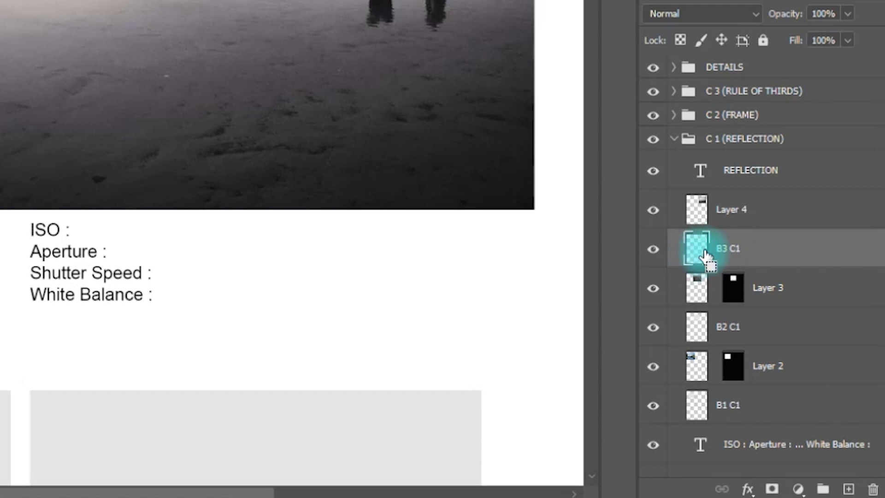
{"action": "left_click", "coordinate": [697, 253], "text": "ctrl"}
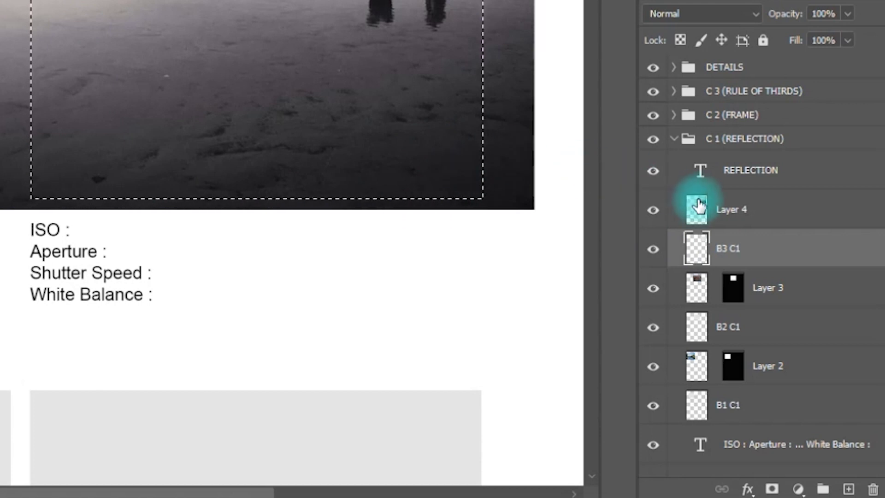
{"action": "left_click", "coordinate": [731, 211]}
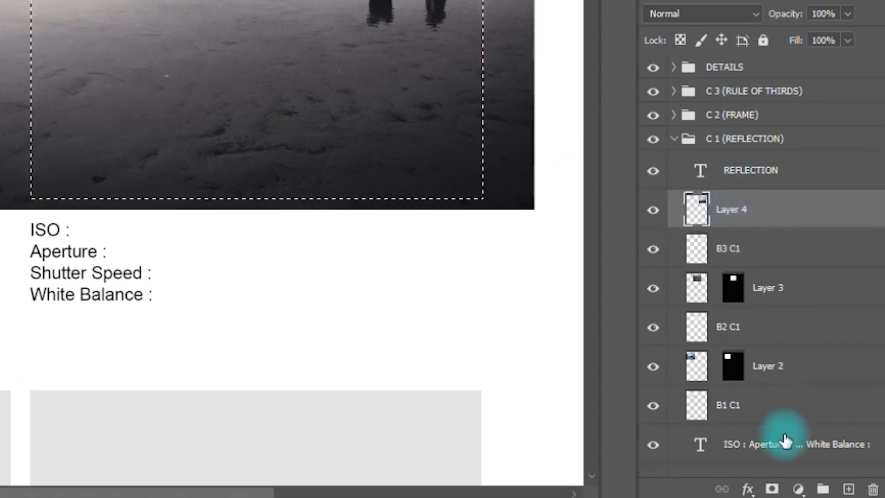
{"action": "left_click", "coordinate": [772, 488]}
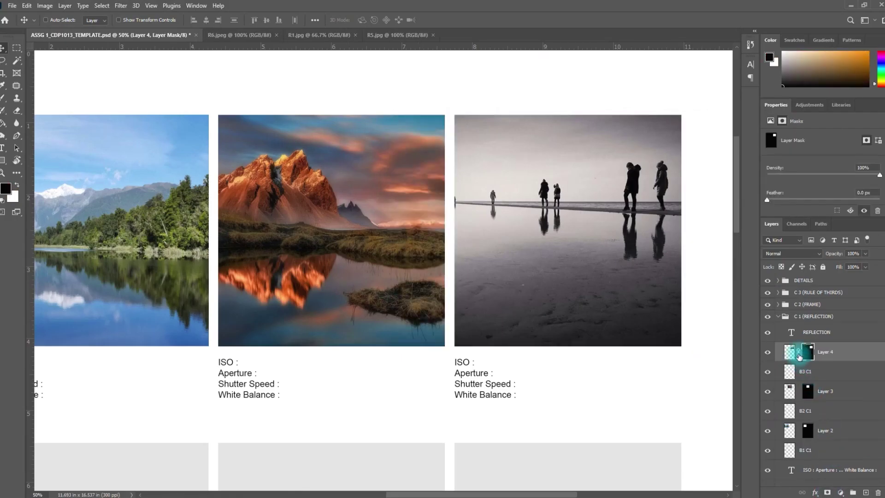
Unlink the image from its mask on Layer 4, shift the beach photo left inside the frame and fine-tune its size
{"action": "left_click", "coordinate": [799, 355]}
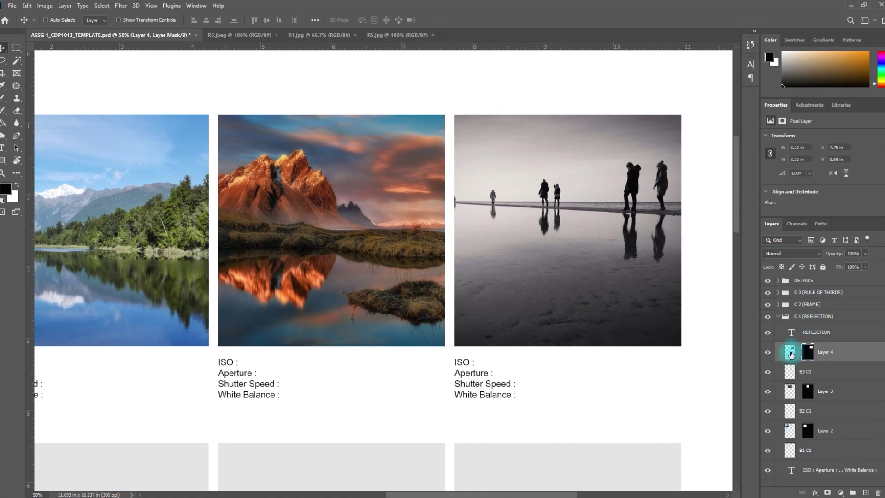
{"action": "left_click_drag", "start_coordinate": [791, 355], "coordinate": [629, 253]}
{"action": "key", "text": "ctrl"}
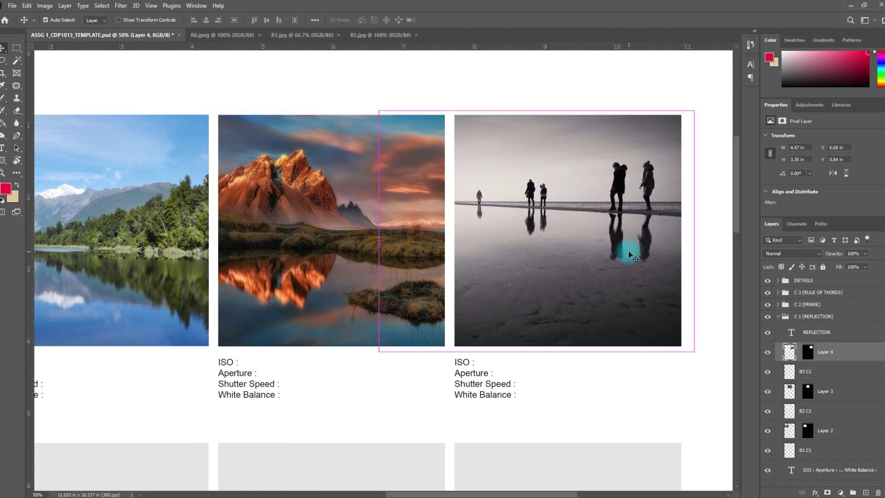
{"action": "key", "text": "ctrl+t"}
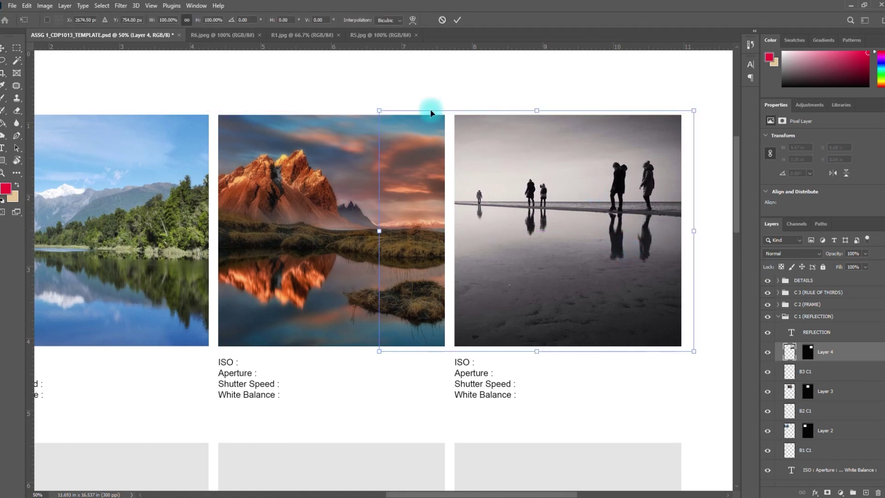
{"action": "mouse_move", "coordinate": [379, 110]}
{"action": "left_mouse_down"}
{"action": "mouse_move", "coordinate": [405, 127]}
{"action": "mouse_move", "coordinate": [377, 110]}
{"action": "left_mouse_up"}
{"action": "left_click_drag", "start_coordinate": [695, 352], "coordinate": [695, 352]}
{"action": "left_click_drag", "start_coordinate": [612, 310], "coordinate": [614, 309]}
Select the B1 C2 layer in the Frame group and toggle its visibility to identify the first Frame placeholder
{"action": "left_click", "coordinate": [825, 379]}
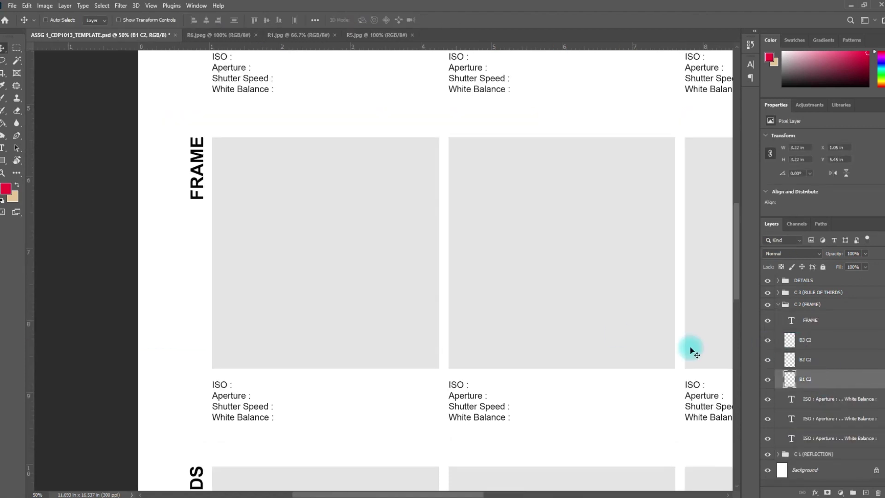
{"action": "left_click_drag", "start_coordinate": [582, 346], "coordinate": [533, 382]}
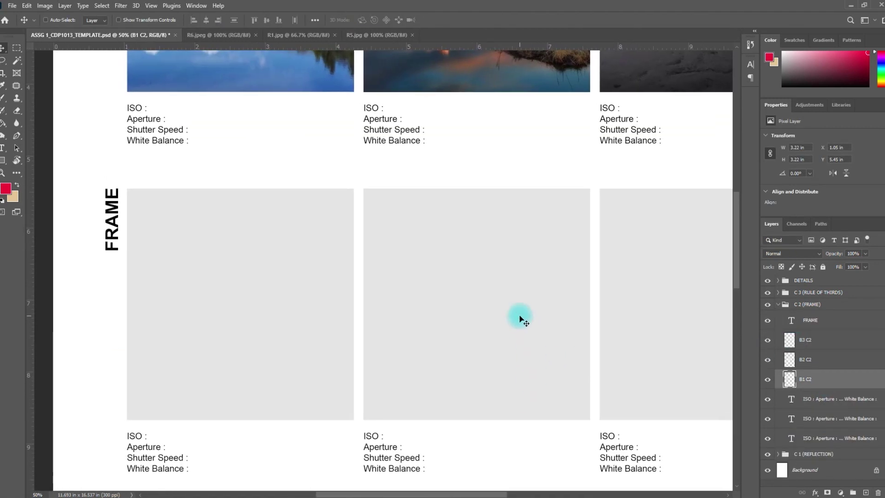
{"action": "left_click_drag", "start_coordinate": [506, 317], "coordinate": [525, 306]}
{"action": "left_click", "coordinate": [820, 388]}
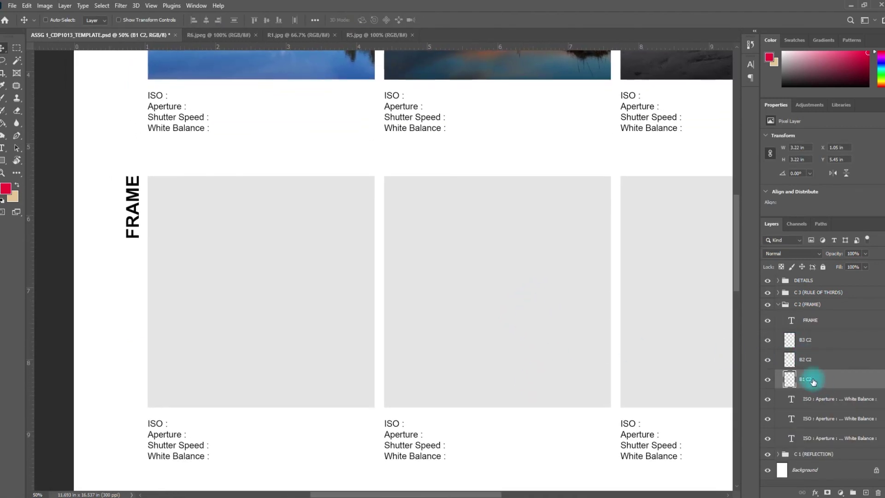
{"action": "left_click", "coordinate": [768, 383]}
{"action": "left_click", "coordinate": [767, 382]}
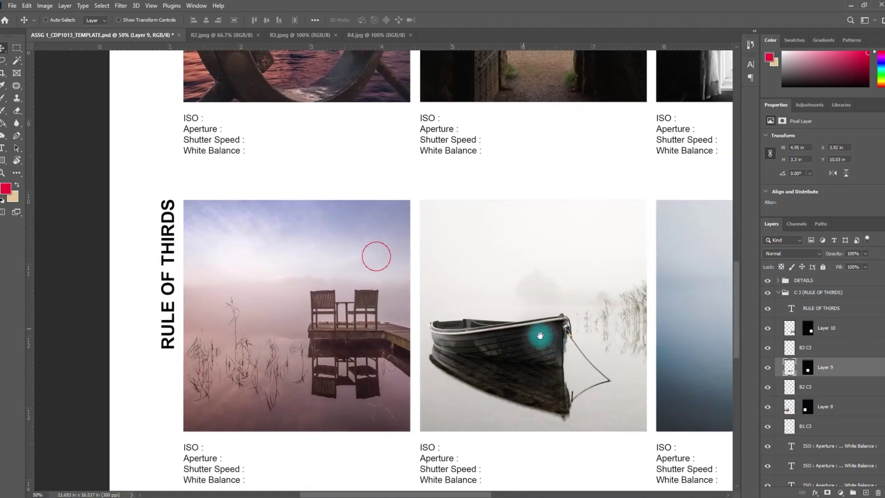
Enter ISO 100, aperture f8 and shutter speed 1/3000 in the caption under the first Reflection photo
{"action": "left_click_drag", "start_coordinate": [558, 323], "coordinate": [517, 303]}
{"action": "left_click", "coordinate": [774, 407]}
{"action": "left_click_drag", "start_coordinate": [400, 299], "coordinate": [357, 304]}
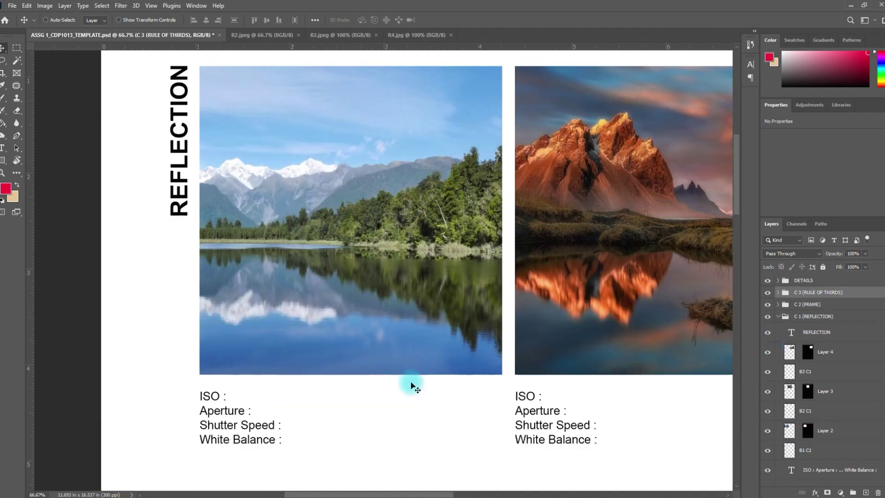
{"action": "scroll", "coordinate": [821, 395], "scroll_direction": "down", "scroll_amount": 2}
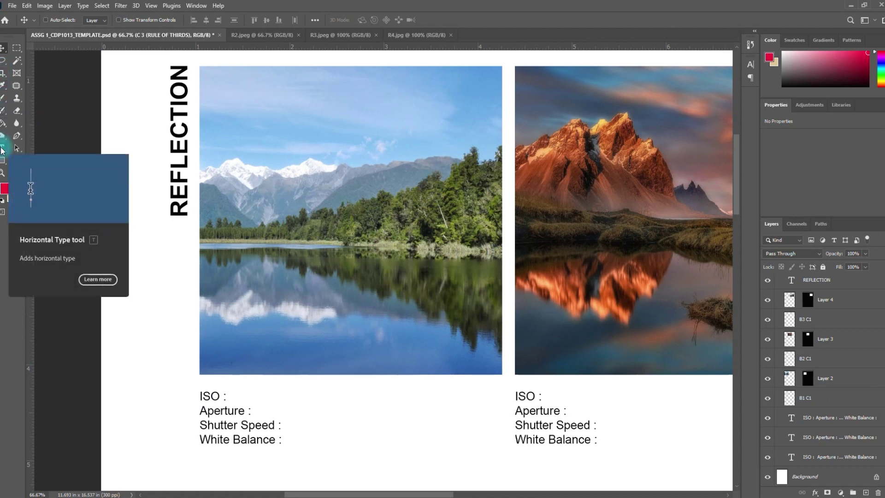
{"action": "left_click", "coordinate": [2, 148]}
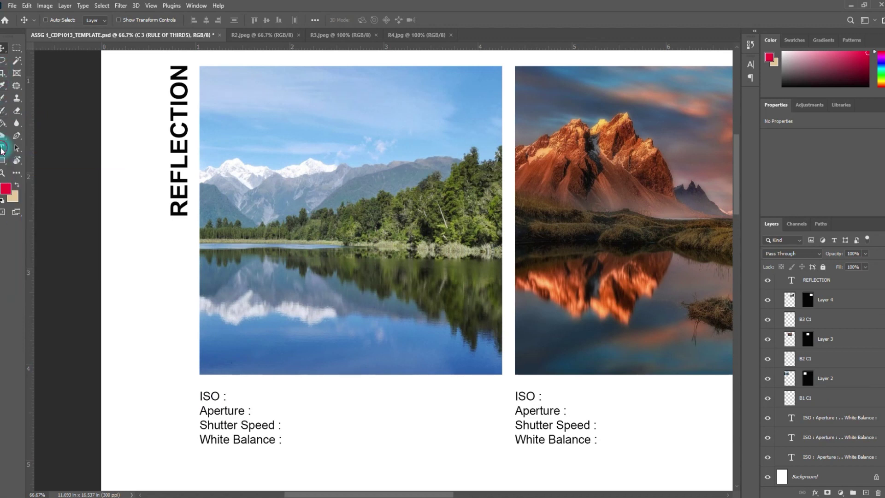
{"action": "left_click", "coordinate": [228, 399]}
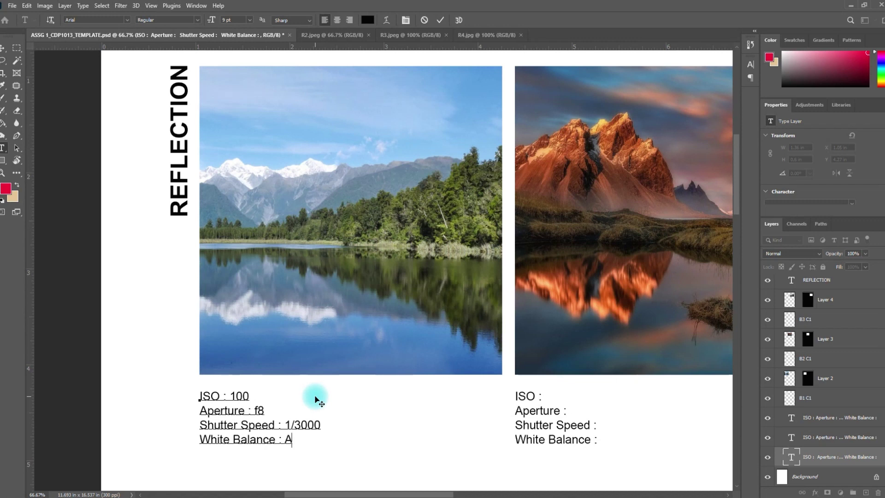
Set the white balance in the first Reflection caption to Cloudy and commit the text
{"action": "left_click", "coordinate": [291, 445]}
{"action": "left_click_drag", "start_coordinate": [283, 438], "coordinate": [314, 438]}
{"action": "key", "text": "Left"}
{"action": "key", "text": "Left"}
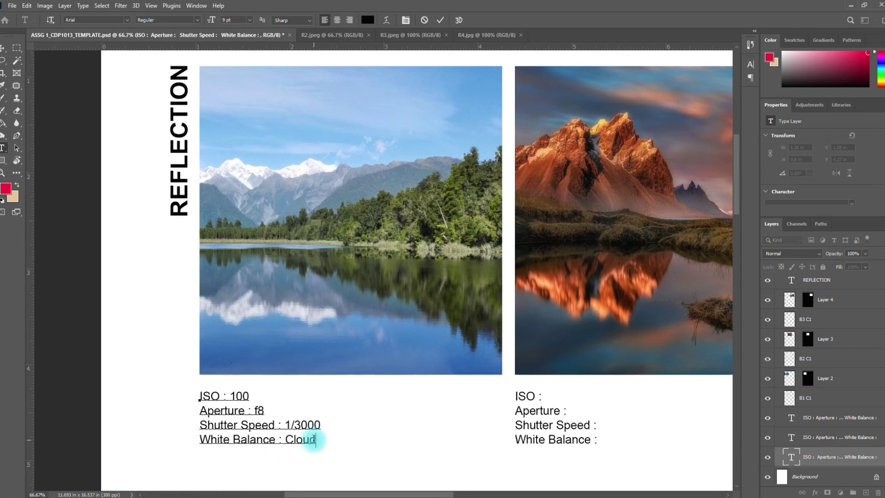
{"action": "key", "text": "ctrl+Return"}
{"action": "key", "text": "ctrl+0"}
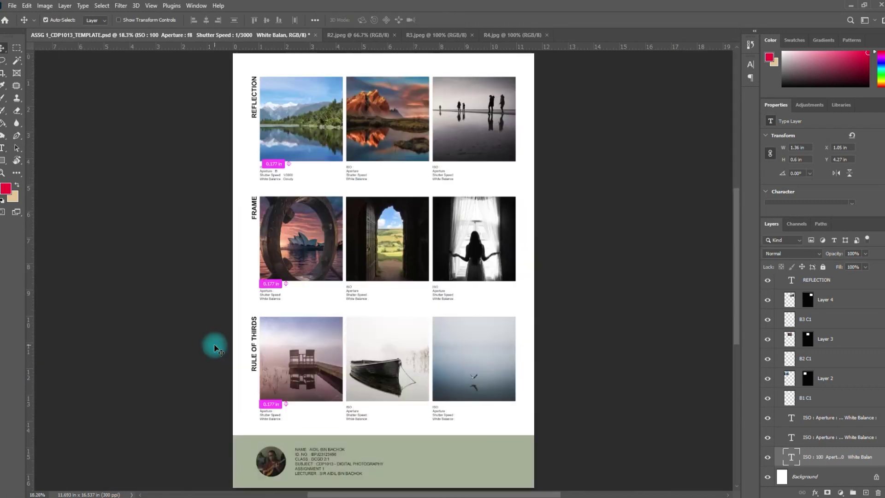
{"action": "left_click", "coordinate": [13, 6]}
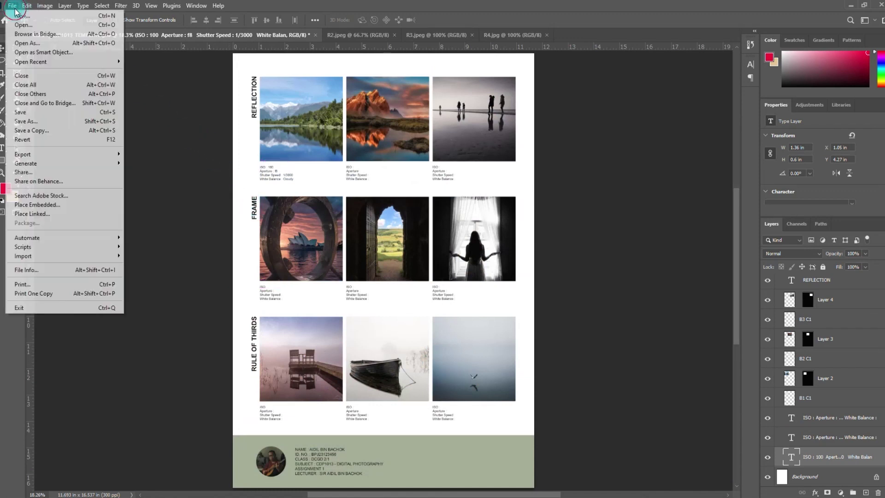
{"action": "left_click", "coordinate": [40, 123]}
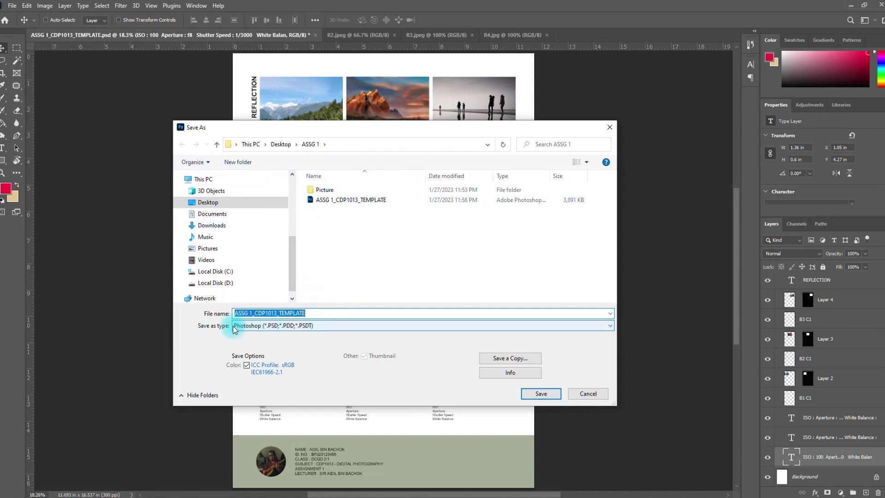
{"action": "left_click", "coordinate": [291, 325]}
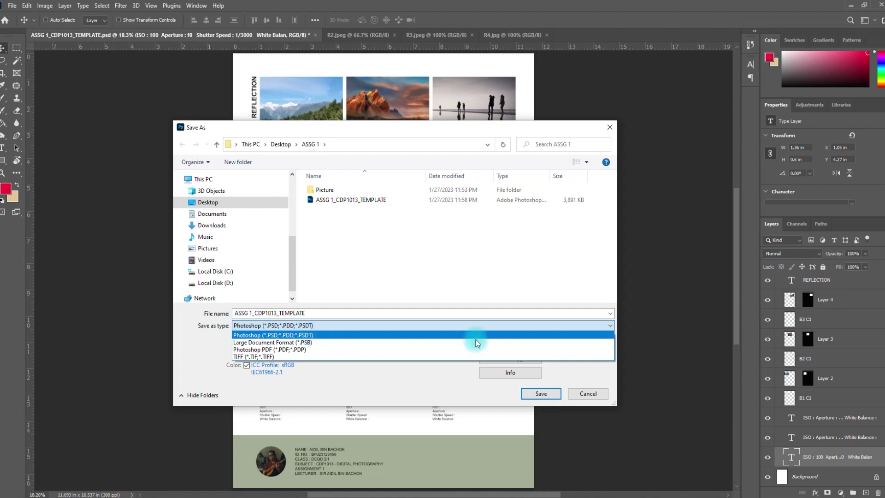
{"action": "left_click", "coordinate": [572, 394]}
{"action": "left_click", "coordinate": [582, 394]}
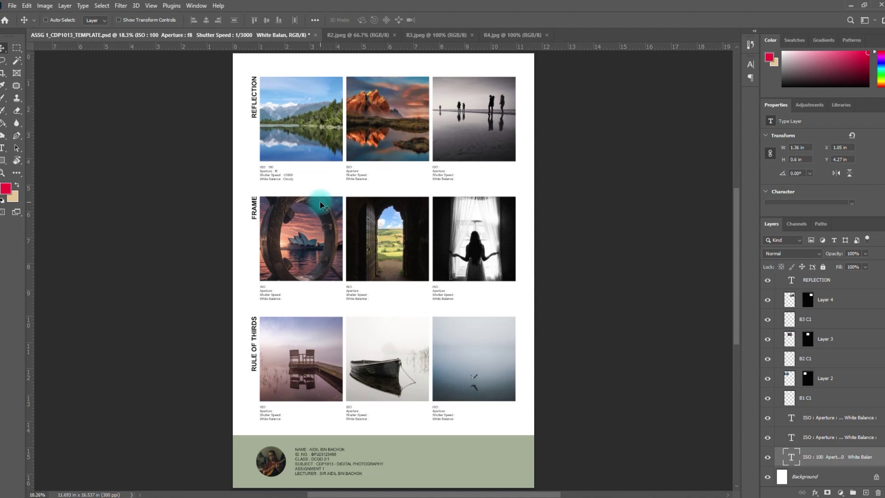
Start saving a copy of the completed template in the ASSG 1 folder with JPEG as the file format
{"action": "key", "text": "ctrl+alt+s"}
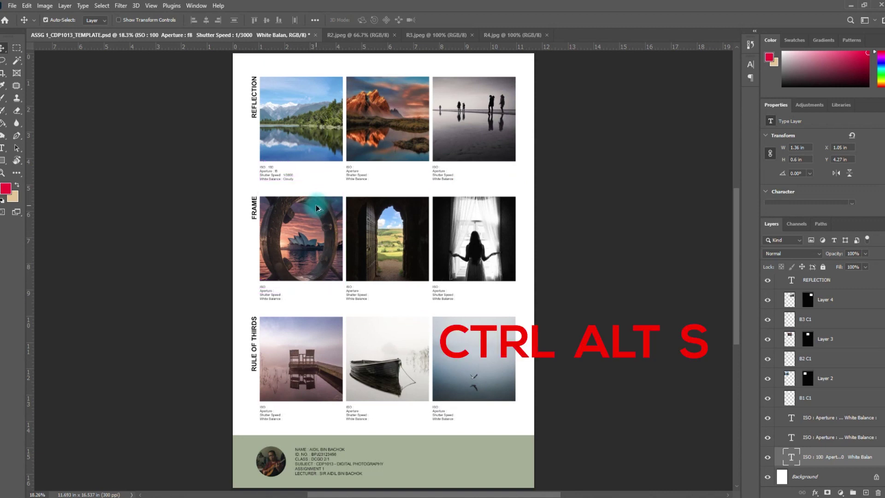
{"action": "key", "text": "ctrl"}
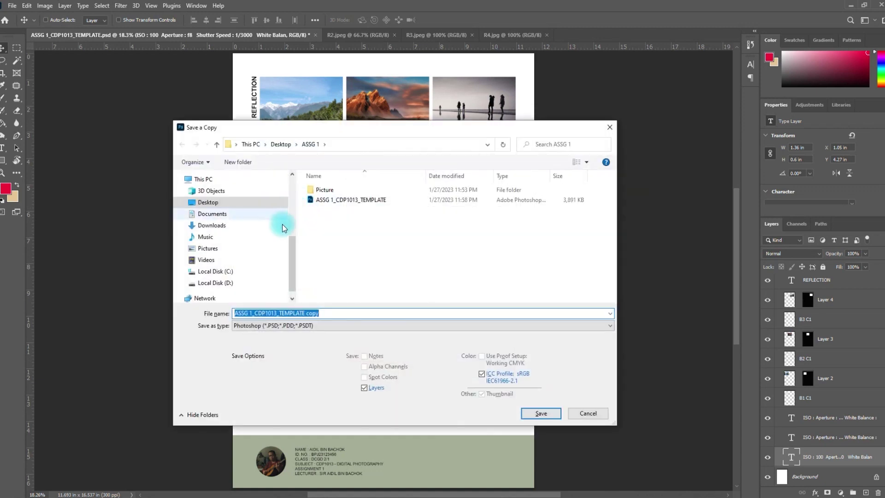
{"action": "left_click", "coordinate": [303, 327]}
{"action": "left_click", "coordinate": [304, 327]}
{"action": "left_click", "coordinate": [305, 327]}
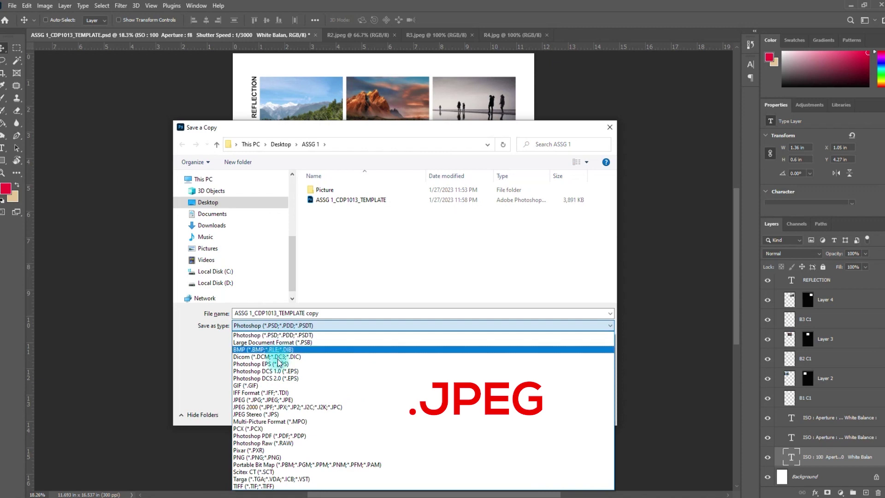
{"action": "left_click", "coordinate": [300, 401]}
Replace "TEMPLATE copy" in the file name with the student's first name and class 2-1, keeping ASSG 1_CDP1013_, and save
{"action": "left_click", "coordinate": [281, 315]}
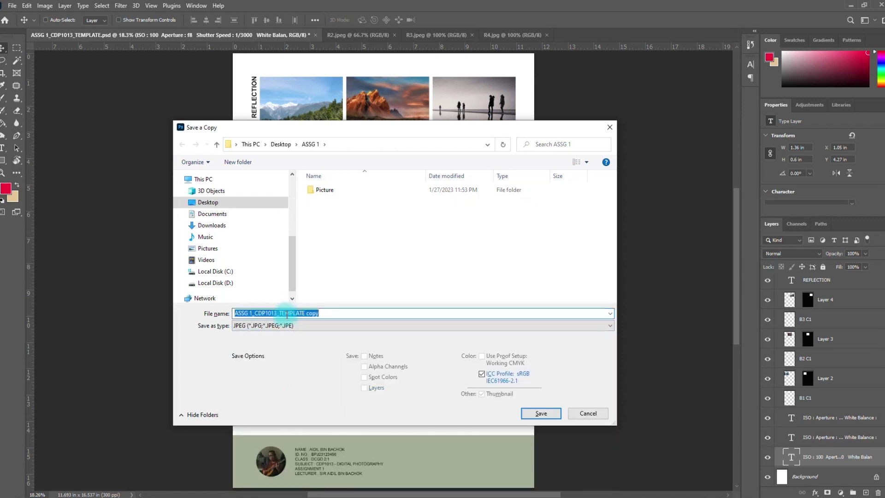
{"action": "left_click_drag", "start_coordinate": [279, 314], "coordinate": [304, 314]}
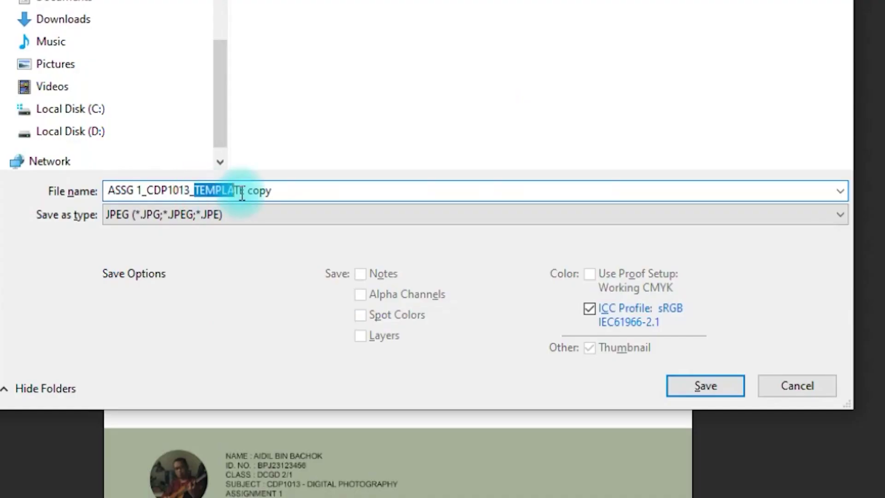
{"action": "left_click_drag", "start_coordinate": [242, 194], "coordinate": [298, 194]}
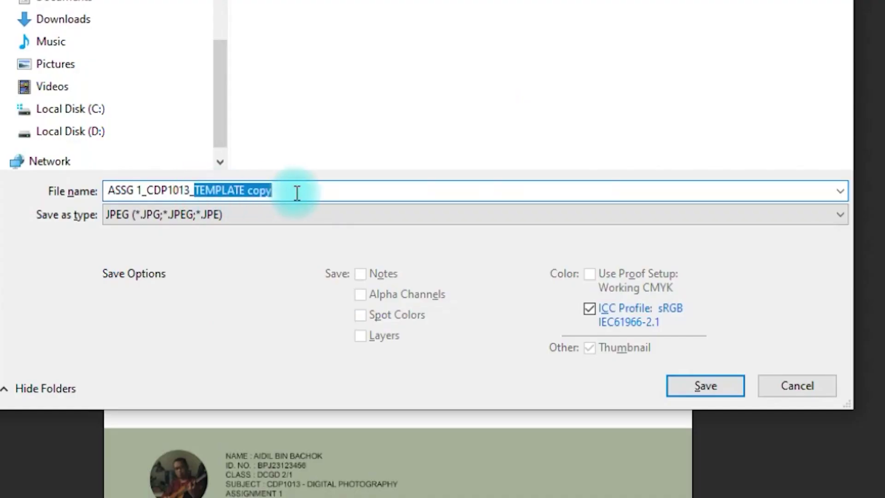
{"action": "type", "text": "AIDI"}
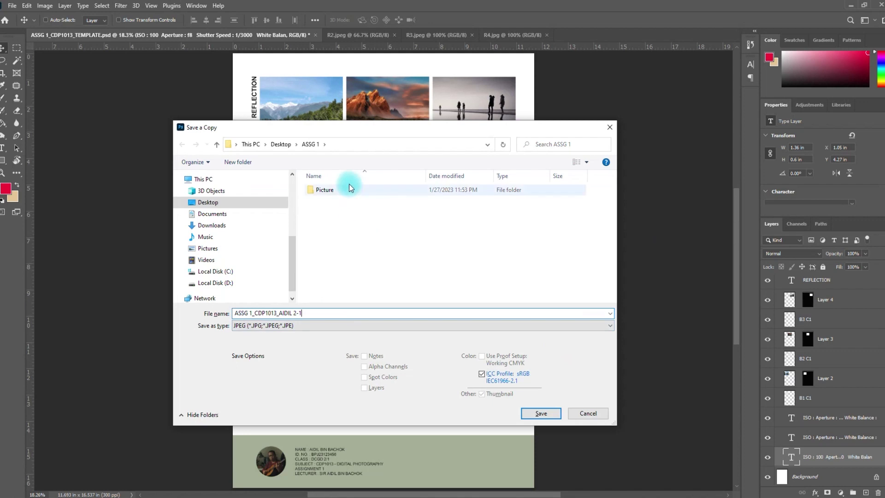
{"action": "left_click", "coordinate": [553, 414]}
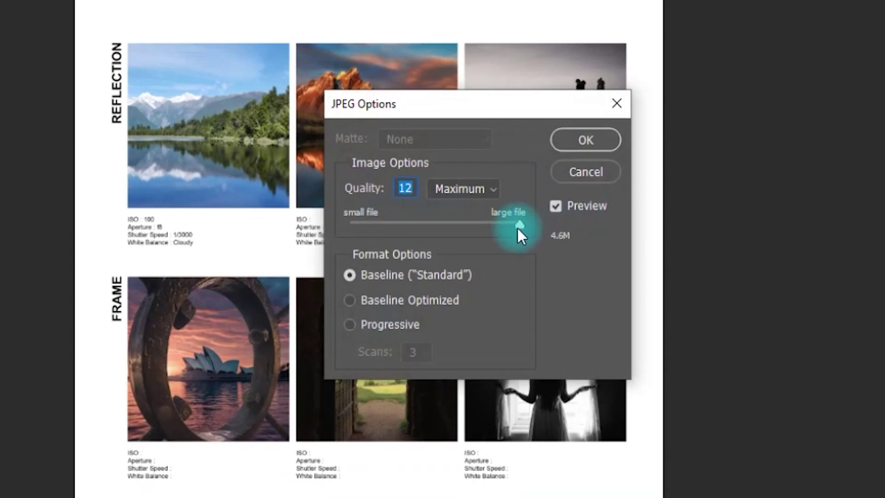
Export the JPEG at Maximum quality 12 with the Baseline ("Standard") format option
{"action": "left_click", "coordinate": [460, 170]}
{"action": "mouse_move", "coordinate": [511, 225]}
{"action": "left_mouse_down"}
{"action": "mouse_move", "coordinate": [483, 226]}
{"action": "mouse_move", "coordinate": [508, 229]}
{"action": "mouse_move", "coordinate": [507, 220]}
{"action": "left_mouse_up"}
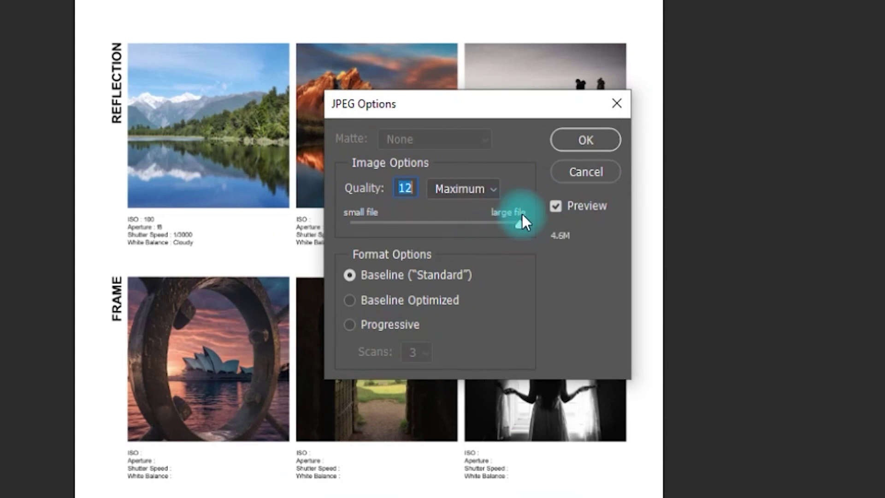
{"action": "left_click", "coordinate": [519, 226]}
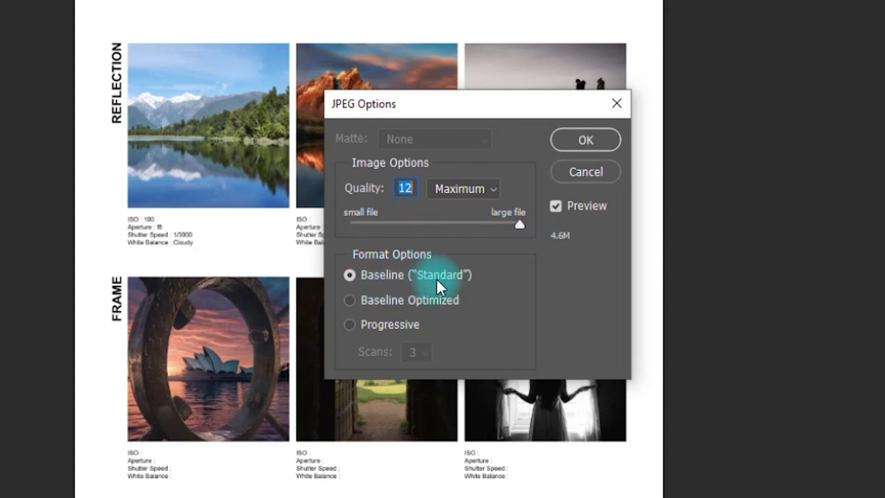
{"action": "left_click", "coordinate": [566, 144]}
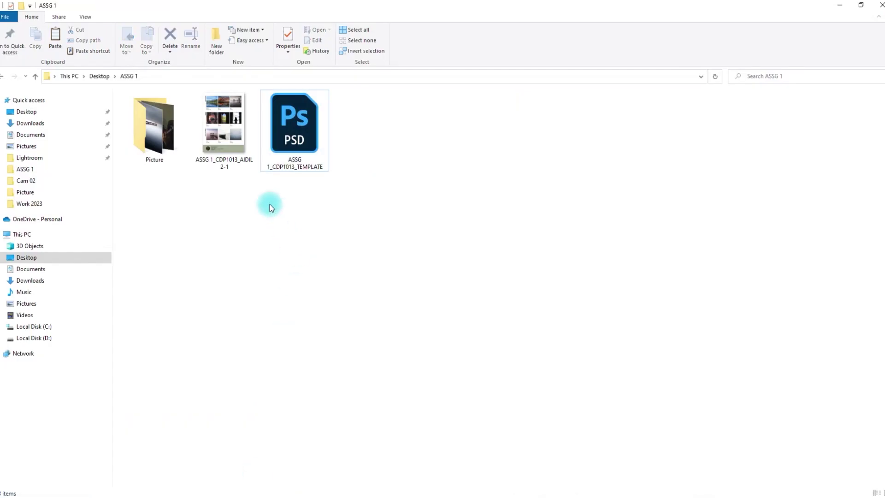
Open the exported JPEG from the ASSG 1 folder in the image viewer and maximize it to check the layout
{"action": "left_click", "coordinate": [228, 142]}
{"action": "double_click", "coordinate": [229, 139]}
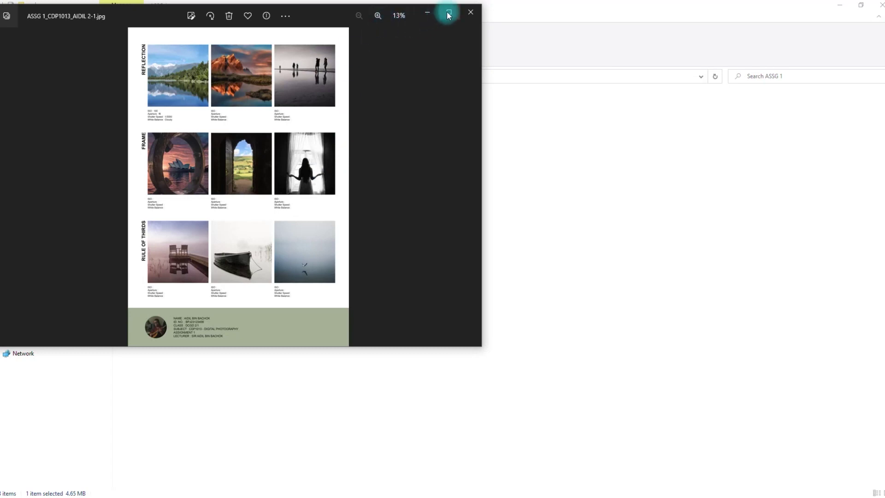
{"action": "left_click", "coordinate": [448, 14]}
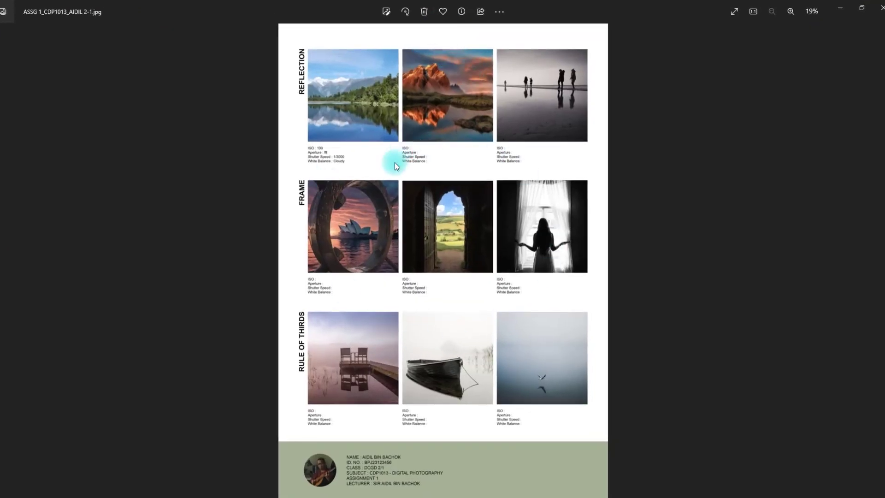